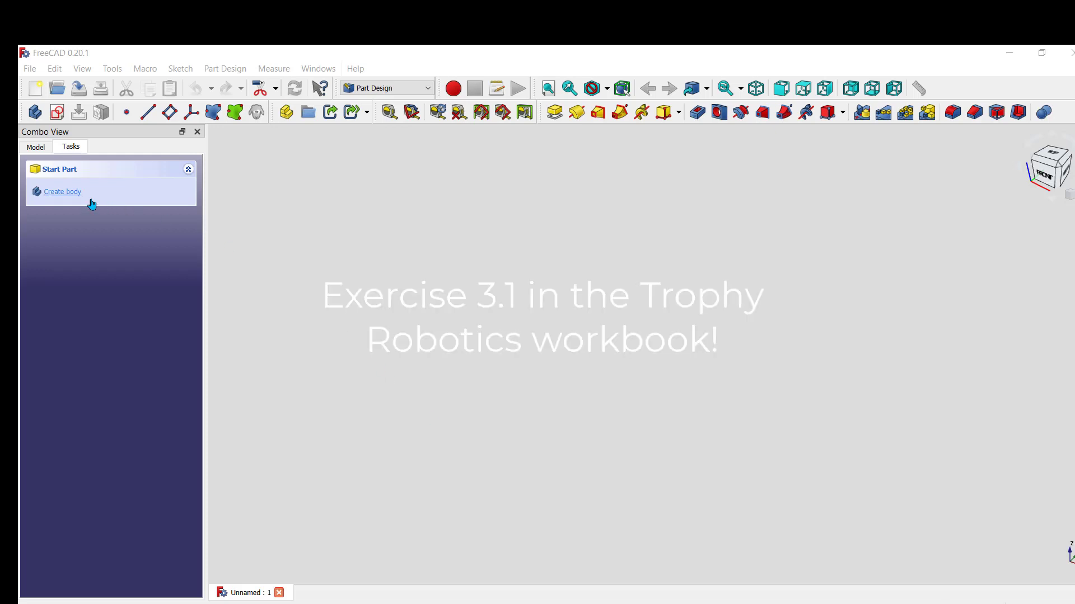
Step: Create a new body and start a sketch on its XY plane
{"action": "left_click", "coordinate": [49, 193]}
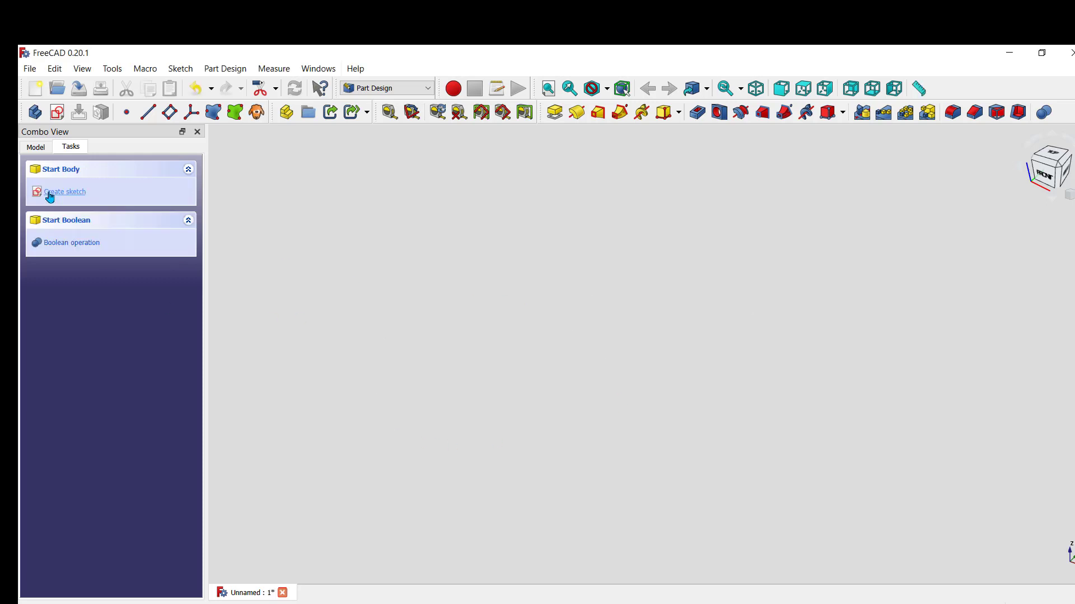
{"action": "left_click", "coordinate": [50, 196]}
{"action": "left_click", "coordinate": [56, 232]}
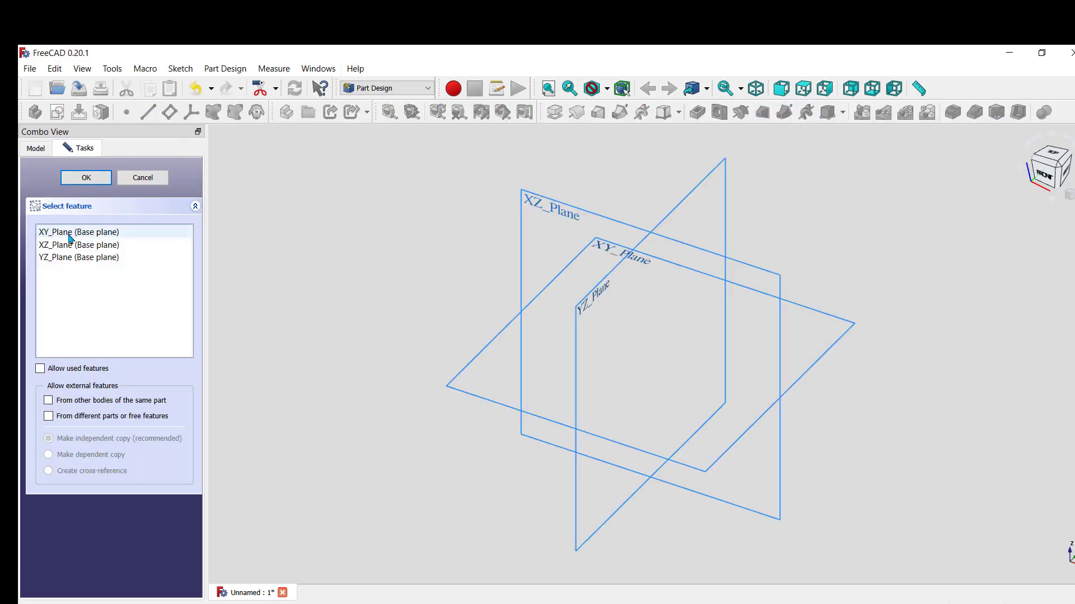
{"action": "left_click", "coordinate": [75, 177]}
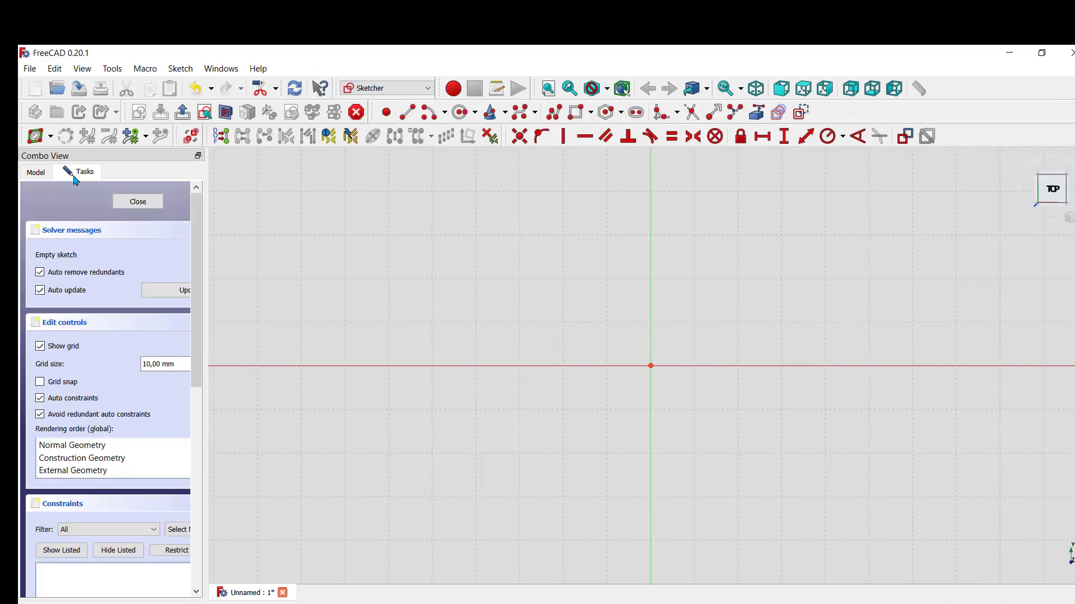
Step: Start a polyline on the horizontal axis about 40 mm left of the origin: a line up, a line right, and a rising quarter-circle arc
{"action": "left_click", "coordinate": [552, 111]}
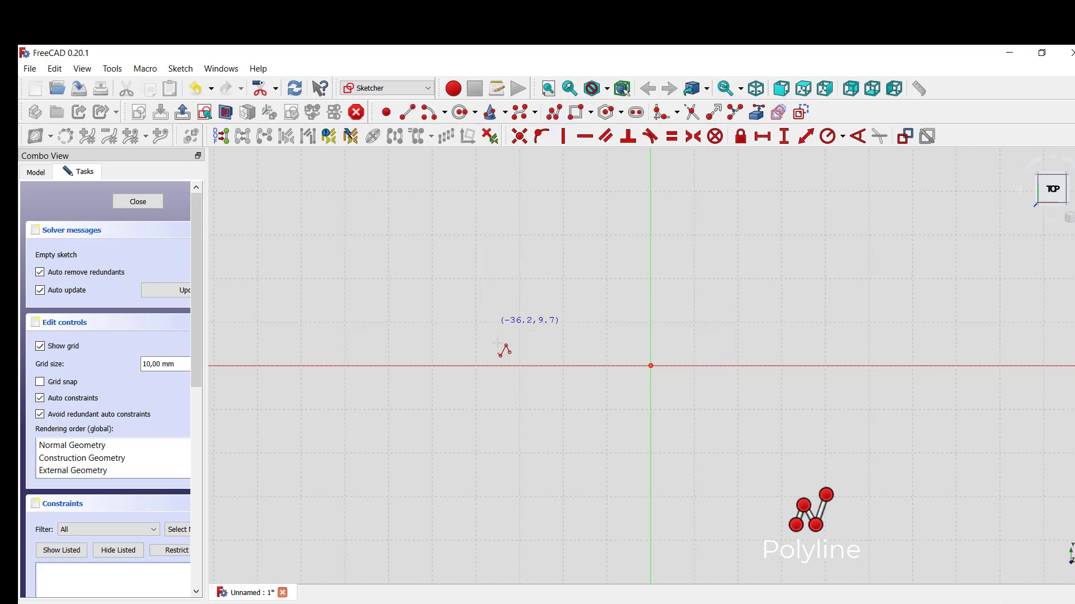
{"action": "left_click", "coordinate": [475, 365]}
{"action": "left_click", "coordinate": [476, 308]}
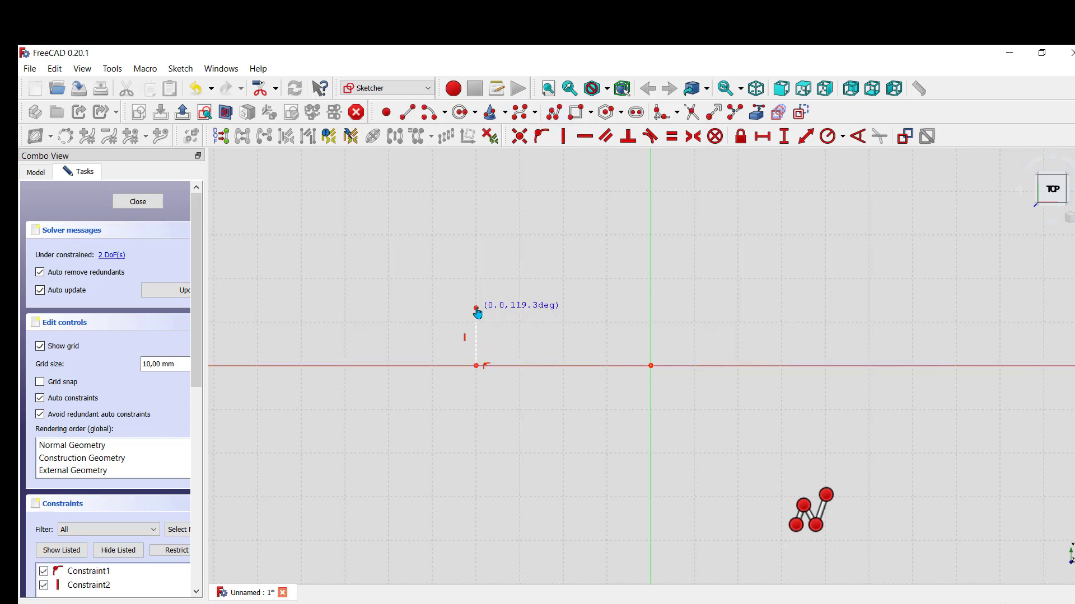
{"action": "left_click", "coordinate": [562, 307]}
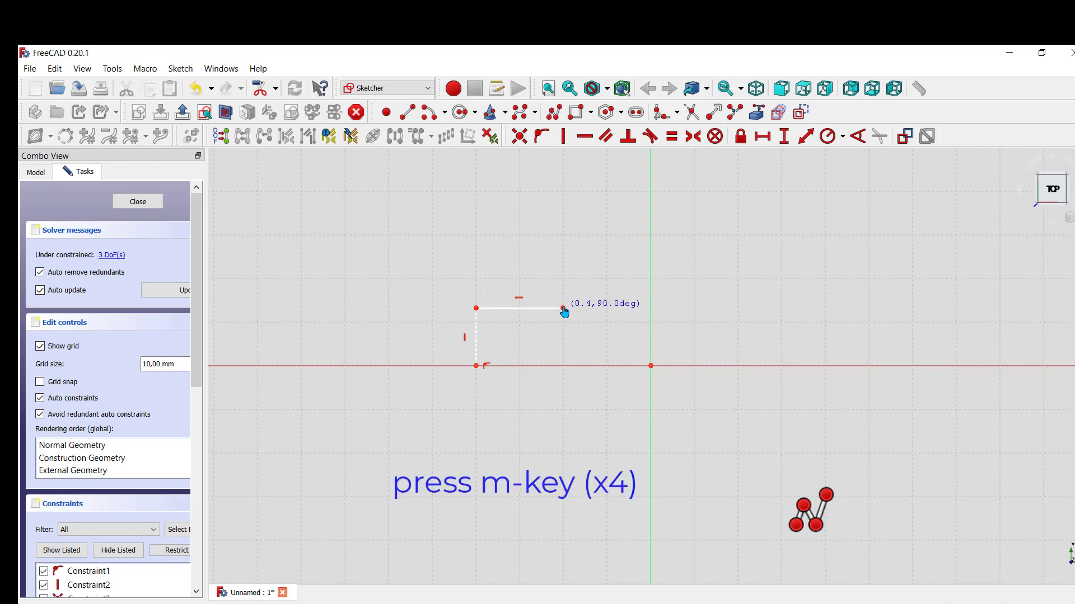
{"action": "key", "text": "m"}
{"action": "key", "text": "m"}
{"action": "key", "text": "m"}
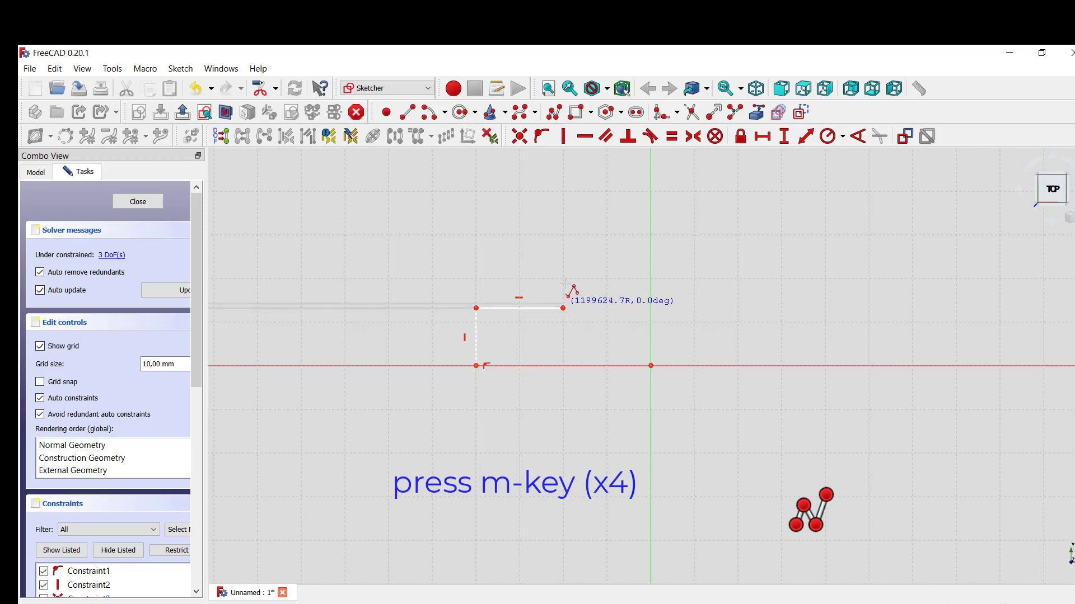
{"action": "left_click", "coordinate": [610, 263]}
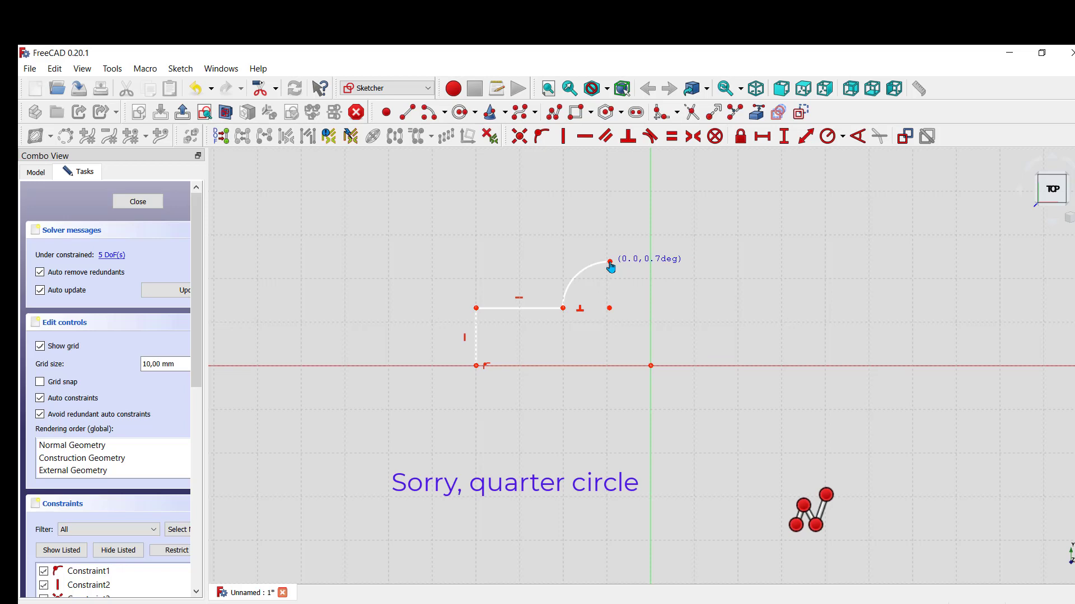
Step: Continue the polyline with a horizontal top line across the vertical axis and a descending quarter-circle arc of about 10.3 mm radius
{"action": "left_click", "coordinate": [694, 261]}
{"action": "key", "text": "m"}
{"action": "key", "text": "m"}
{"action": "key", "text": "m"}
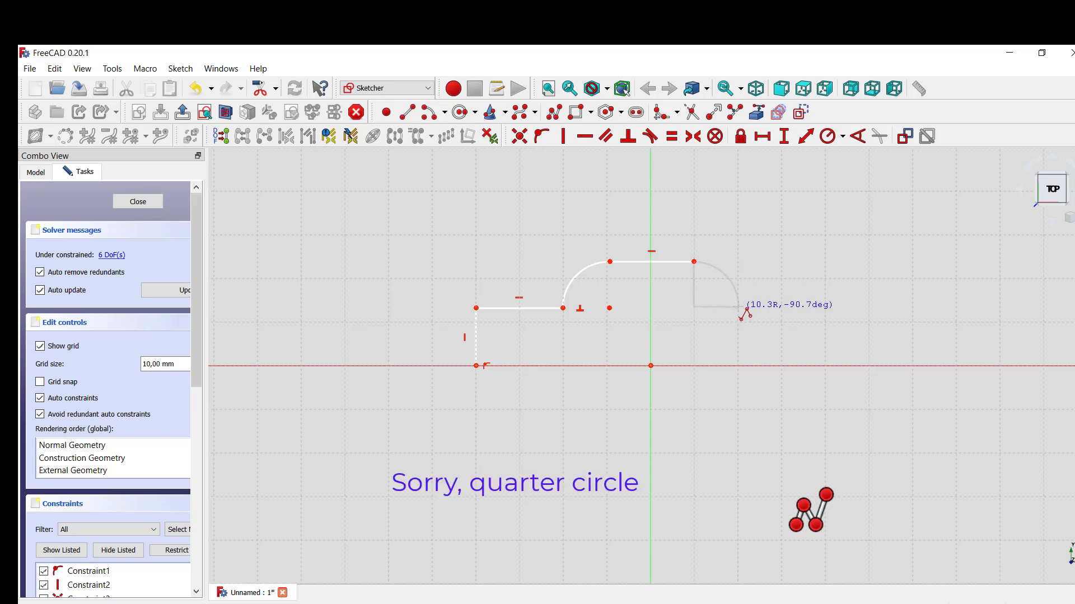
{"action": "left_click", "coordinate": [739, 308]}
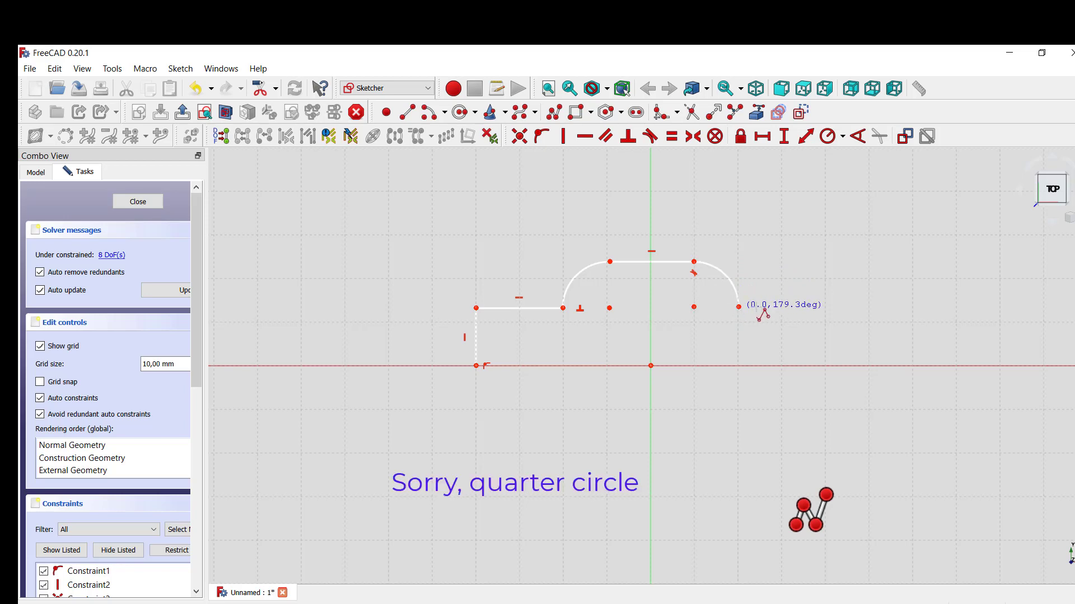
Step: Close the polyline with a horizontal right shoulder, a side line down to the horizontal axis, and a base line to the start point
{"action": "left_click", "coordinate": [823, 307]}
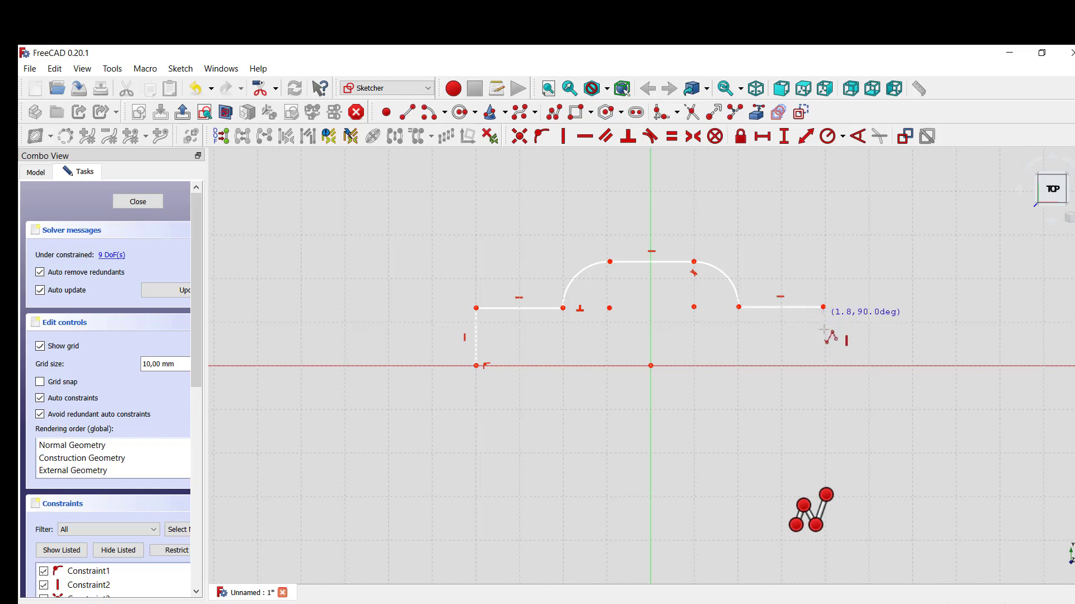
{"action": "left_click", "coordinate": [826, 366]}
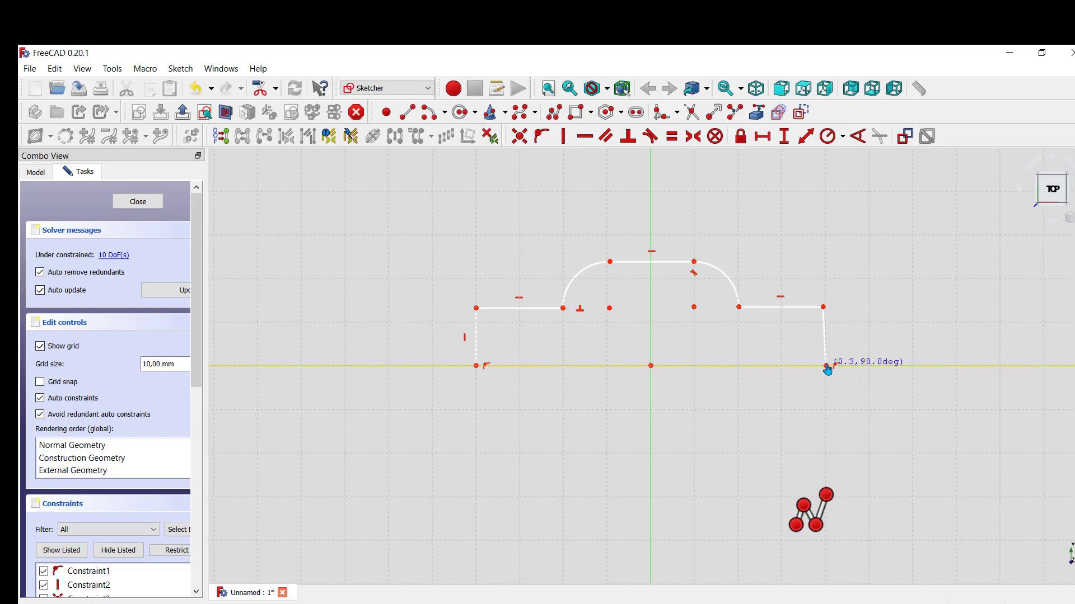
{"action": "left_click", "coordinate": [477, 366]}
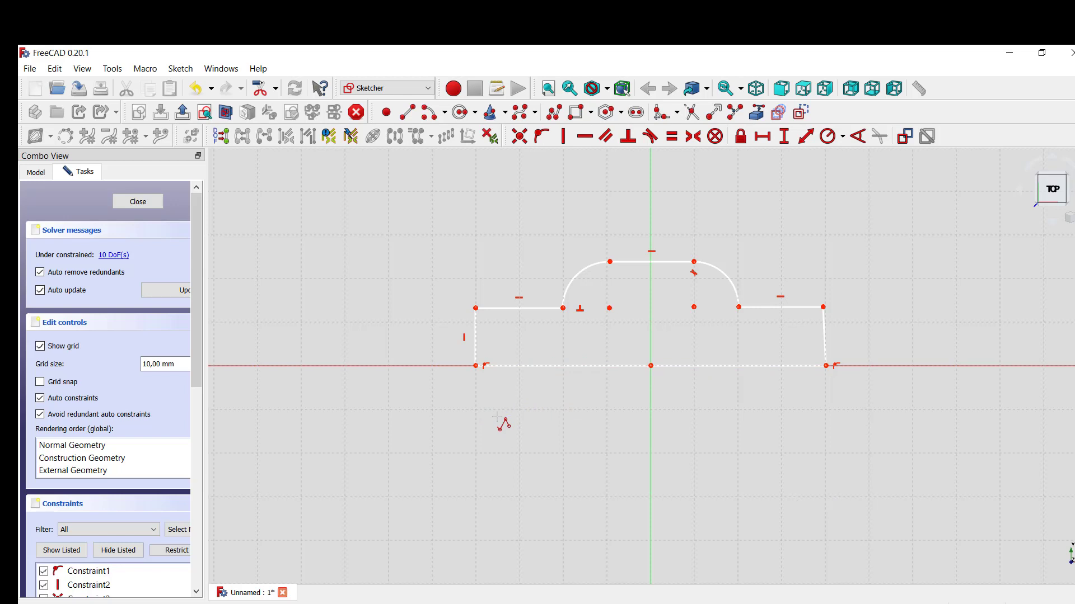
{"action": "key", "text": "Escape"}
Step: Constrain the profile's left and right side lines to be parallel and equal in length
{"action": "mouse_move", "coordinate": [636, 528]}
{"action": "middle_mouse_down"}
{"action": "mouse_move", "coordinate": [576, 487]}
{"action": "mouse_move", "coordinate": [466, 481]}
{"action": "middle_mouse_up"}
{"action": "scroll", "coordinate": [467, 481], "scroll_direction": "up", "scroll_amount": 1}
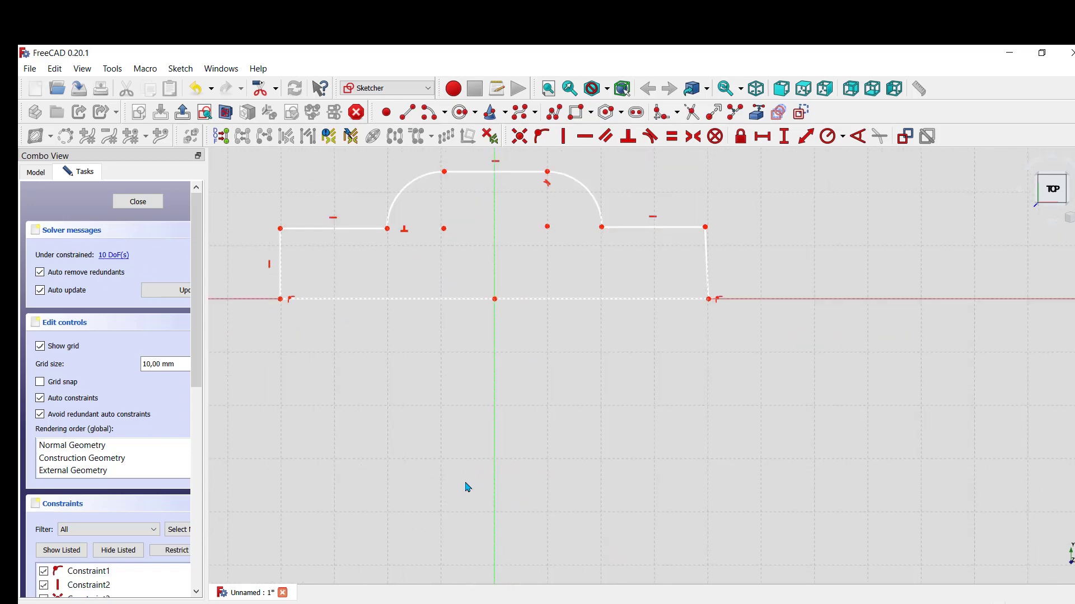
{"action": "middle_click_drag", "start_coordinate": [450, 435], "coordinate": [486, 519]}
{"action": "scroll", "coordinate": [487, 520], "scroll_direction": "up", "scroll_amount": 1}
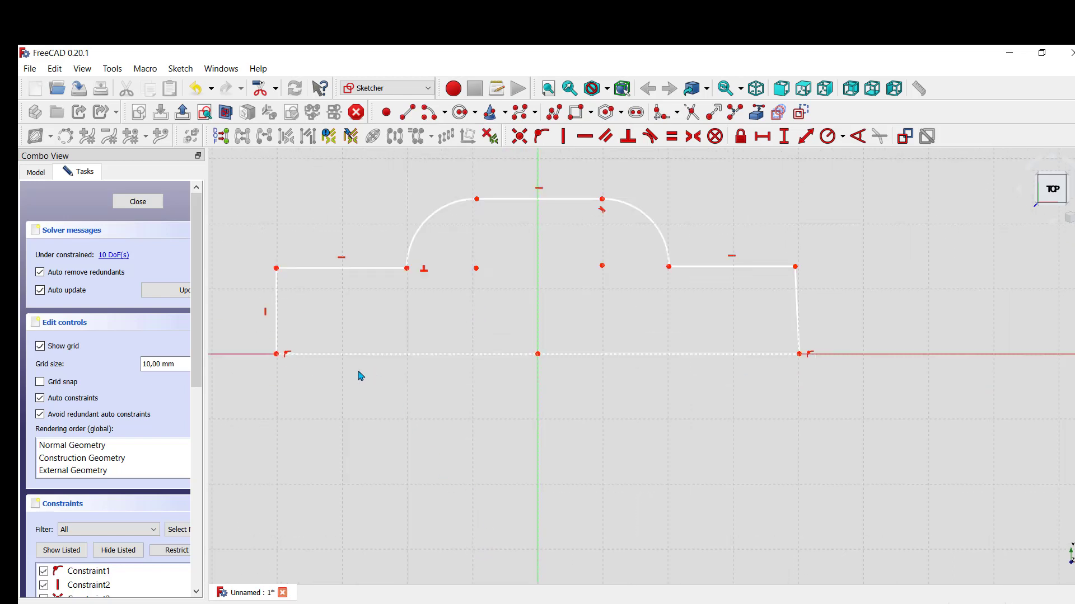
{"action": "left_click", "coordinate": [277, 310]}
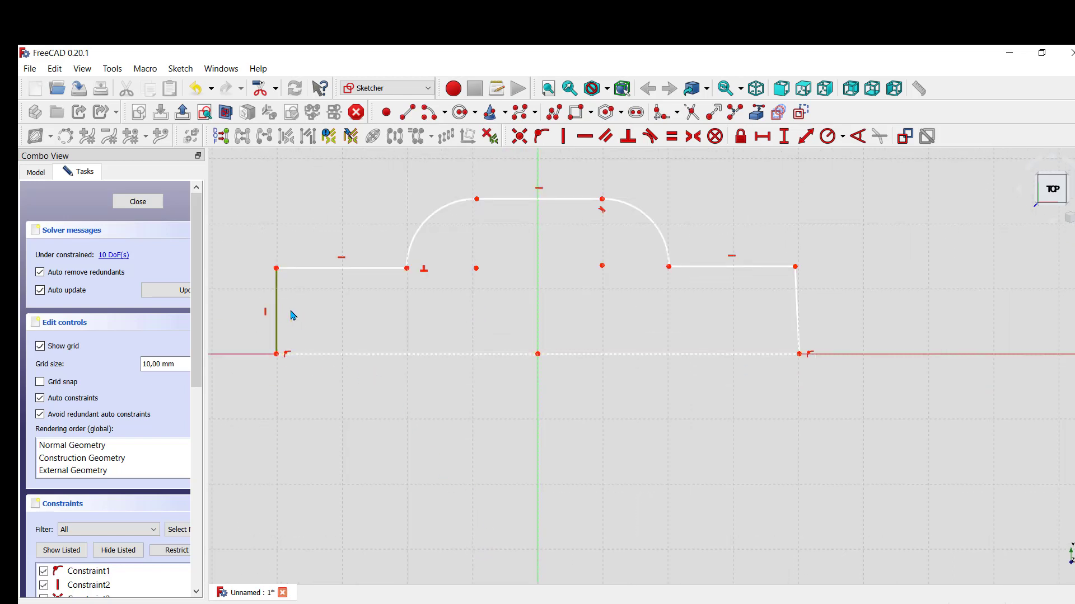
{"action": "left_click", "coordinate": [799, 308]}
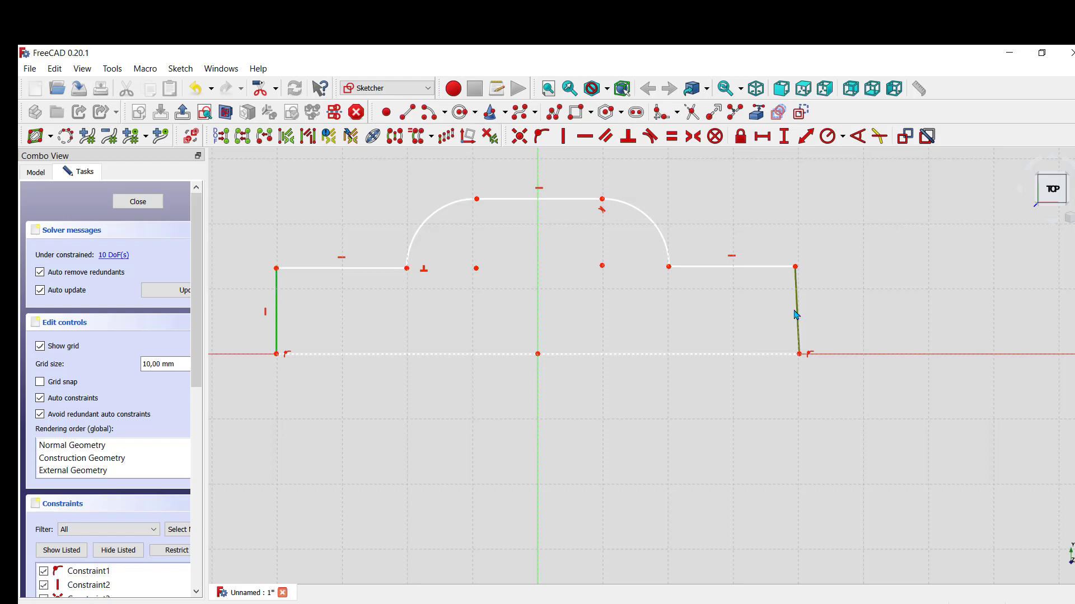
{"action": "left_click", "coordinate": [606, 136]}
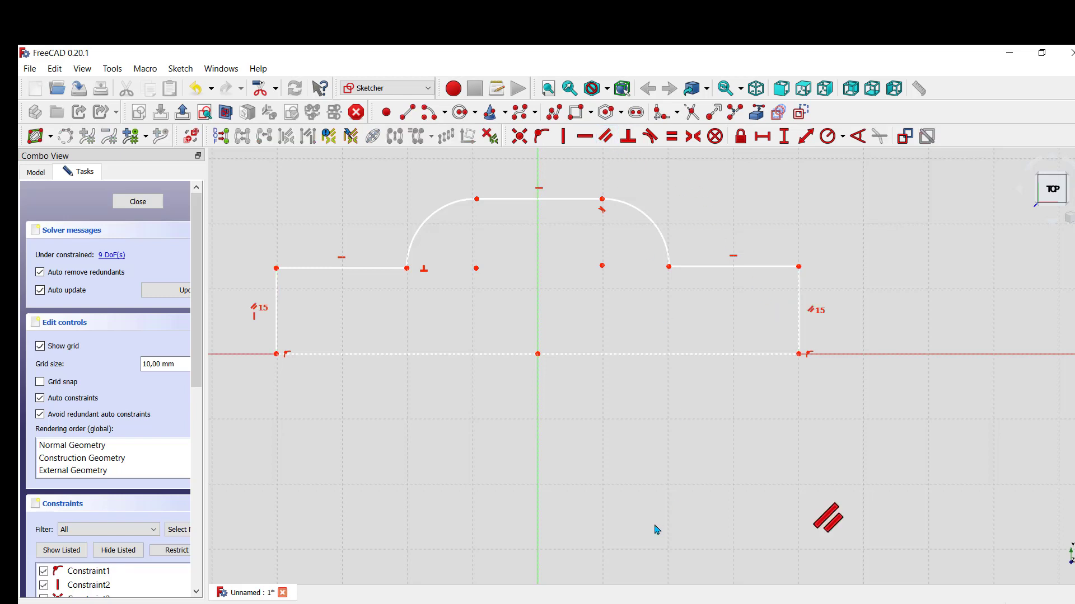
{"action": "left_click", "coordinate": [277, 317]}
{"action": "left_click", "coordinate": [799, 320]}
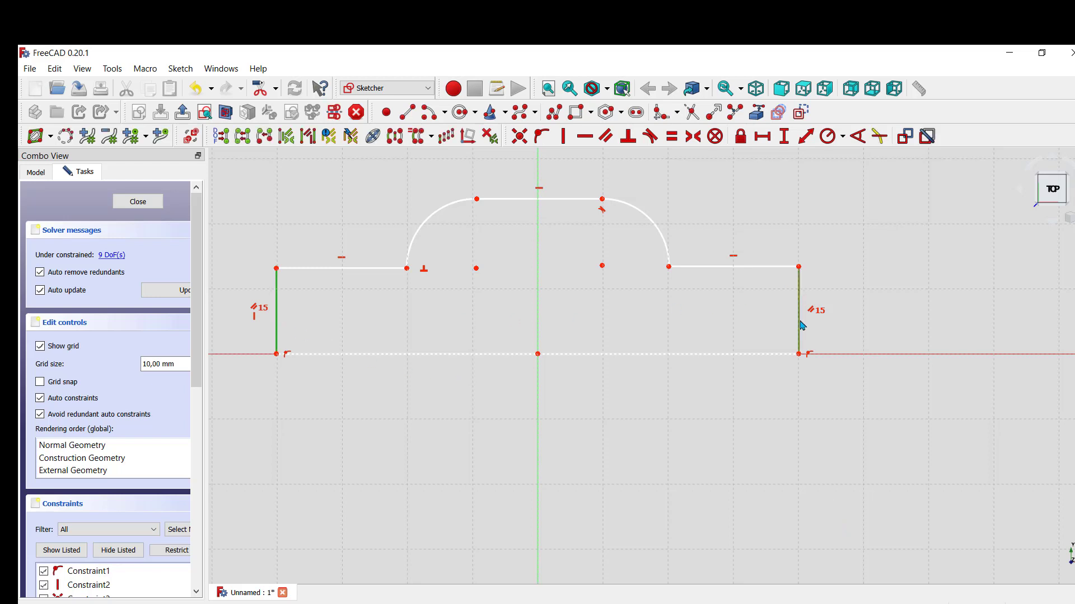
{"action": "left_click", "coordinate": [671, 136]}
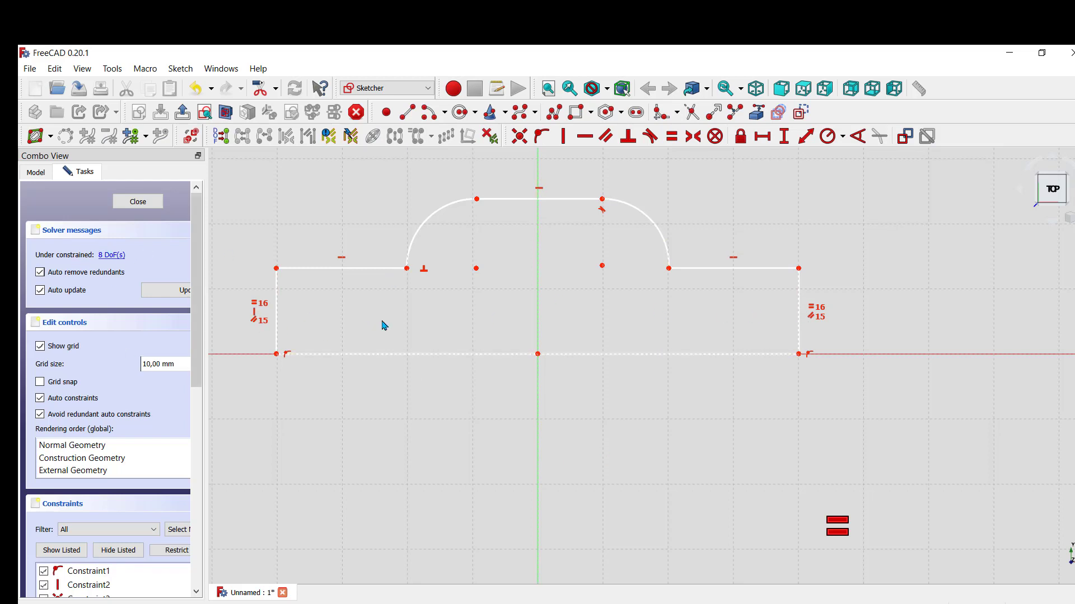
Step: Set the right arc's radius to 11 mm and move its dimension label clear of the profile
{"action": "left_click", "coordinate": [662, 231]}
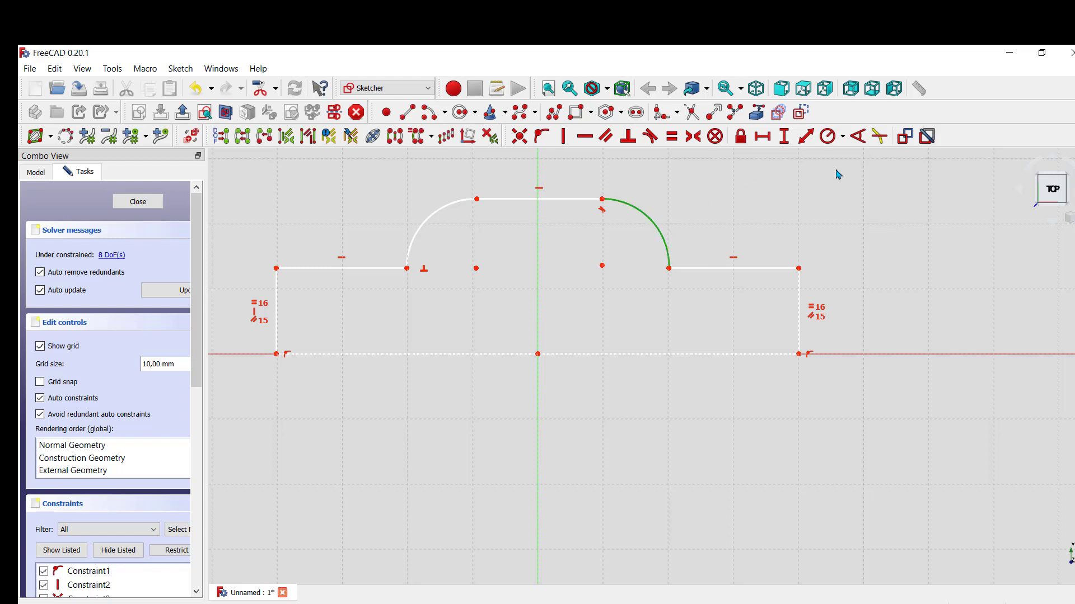
{"action": "left_click", "coordinate": [827, 136]}
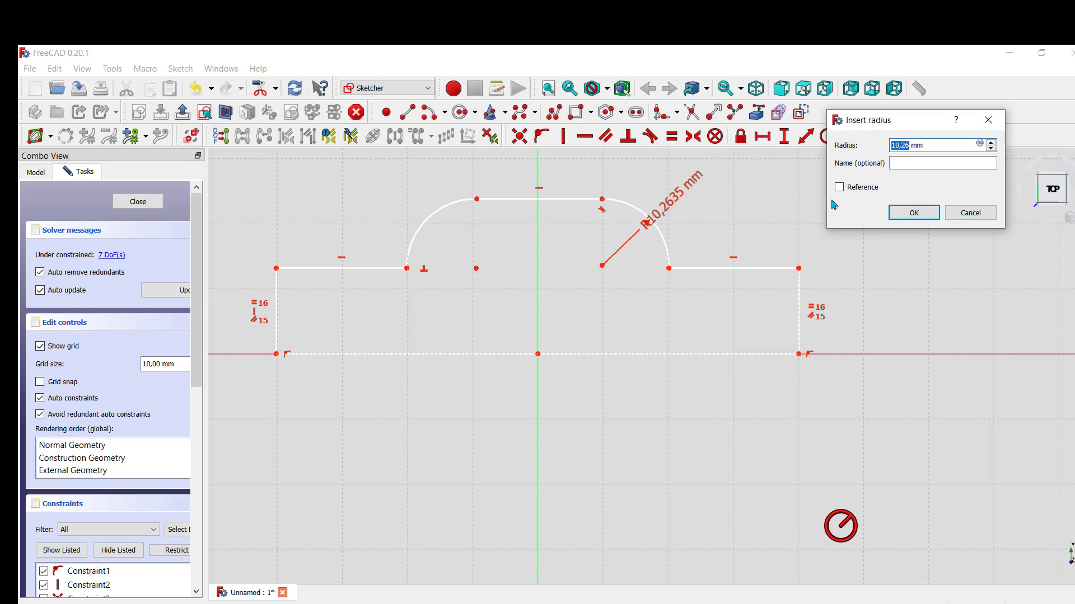
{"action": "type", "text": "11"}
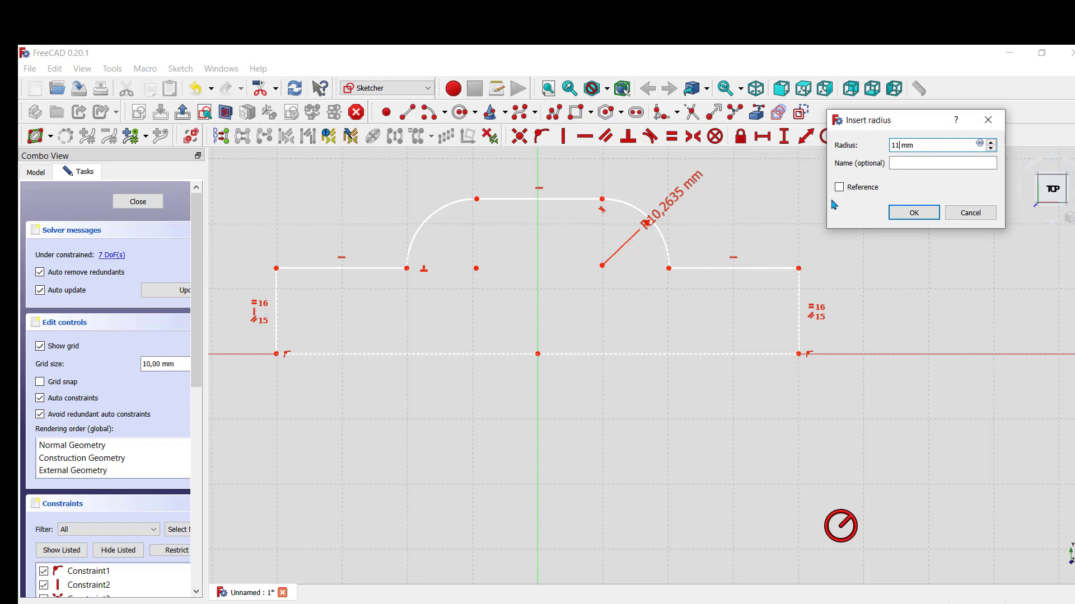
{"action": "left_click", "coordinate": [903, 218]}
{"action": "left_click_drag", "start_coordinate": [679, 199], "coordinate": [715, 191]}
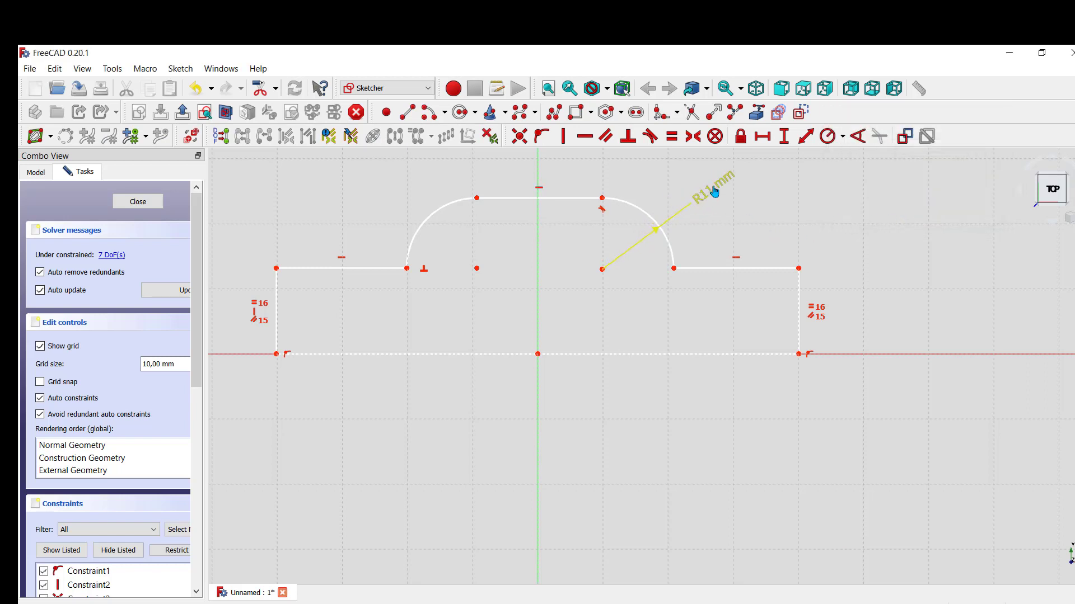
Step: Constrain the left and right arcs to have equal radii
{"action": "left_click", "coordinate": [635, 211]}
{"action": "left_click", "coordinate": [433, 220]}
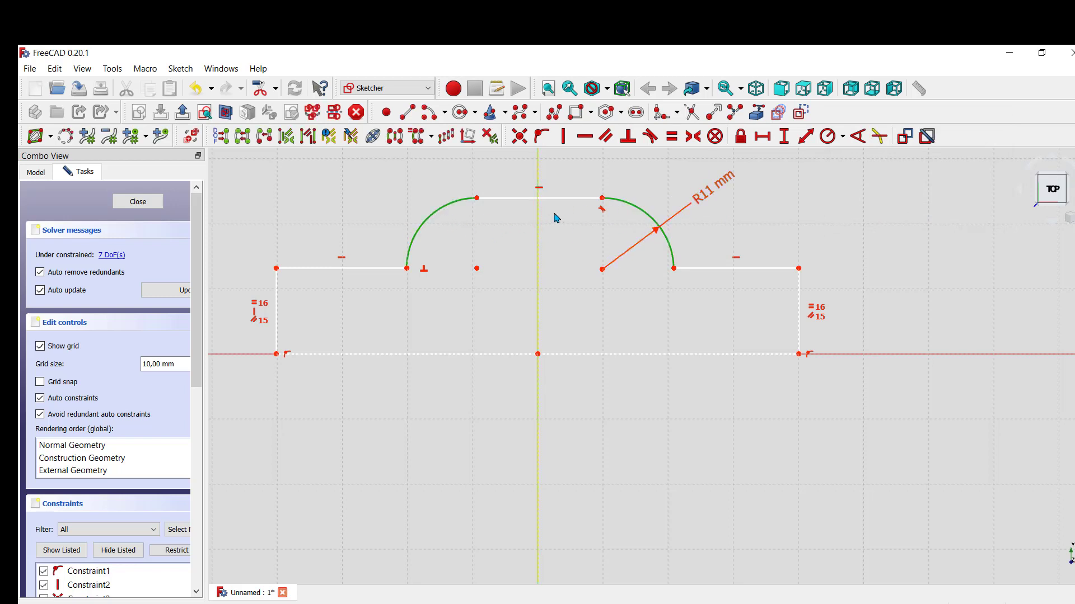
{"action": "left_click", "coordinate": [672, 137]}
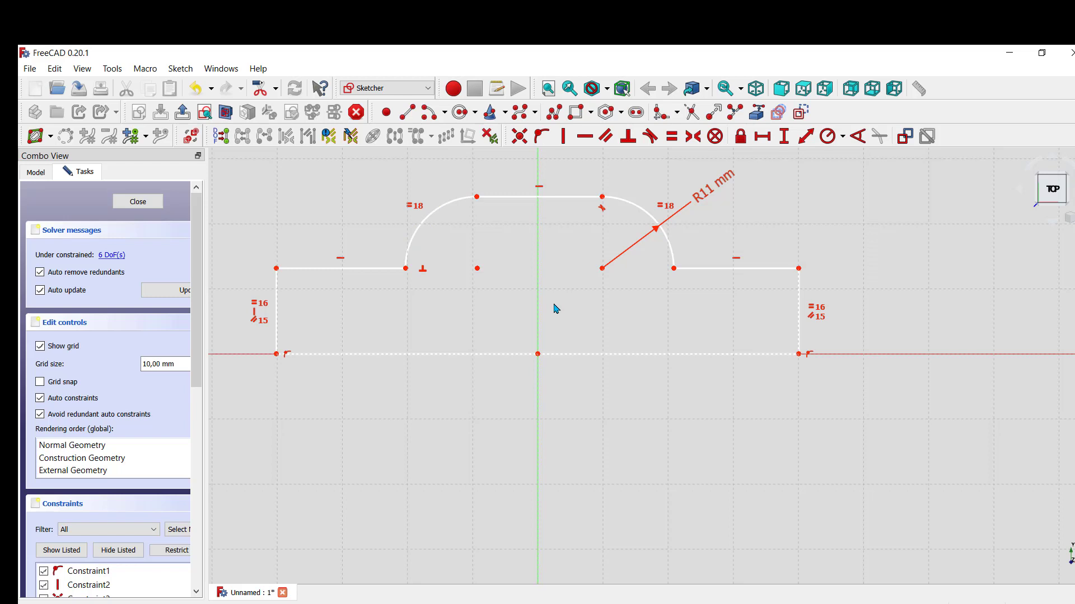
Step: Set the horizontal distance between the origin and the profile's lower left corner to 40 mm
{"action": "left_click", "coordinate": [537, 355]}
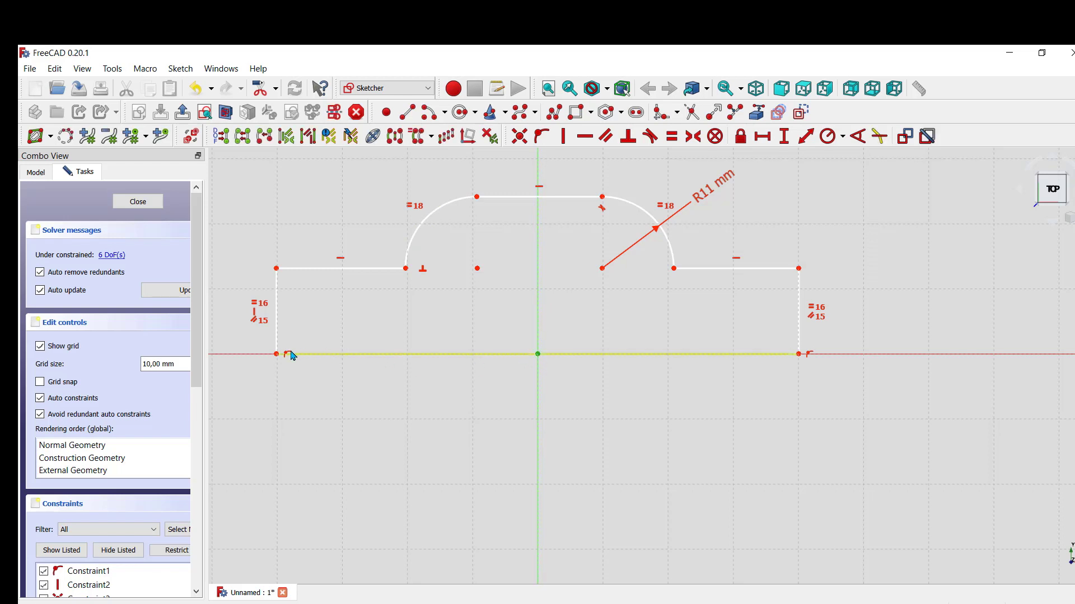
{"action": "left_click", "coordinate": [278, 355]}
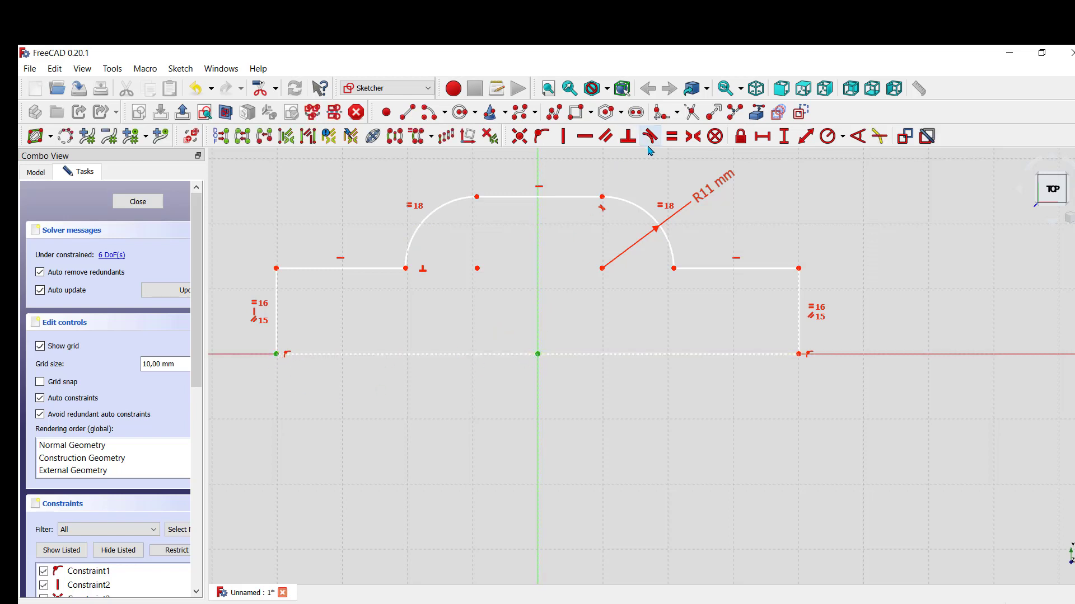
{"action": "left_click", "coordinate": [764, 138]}
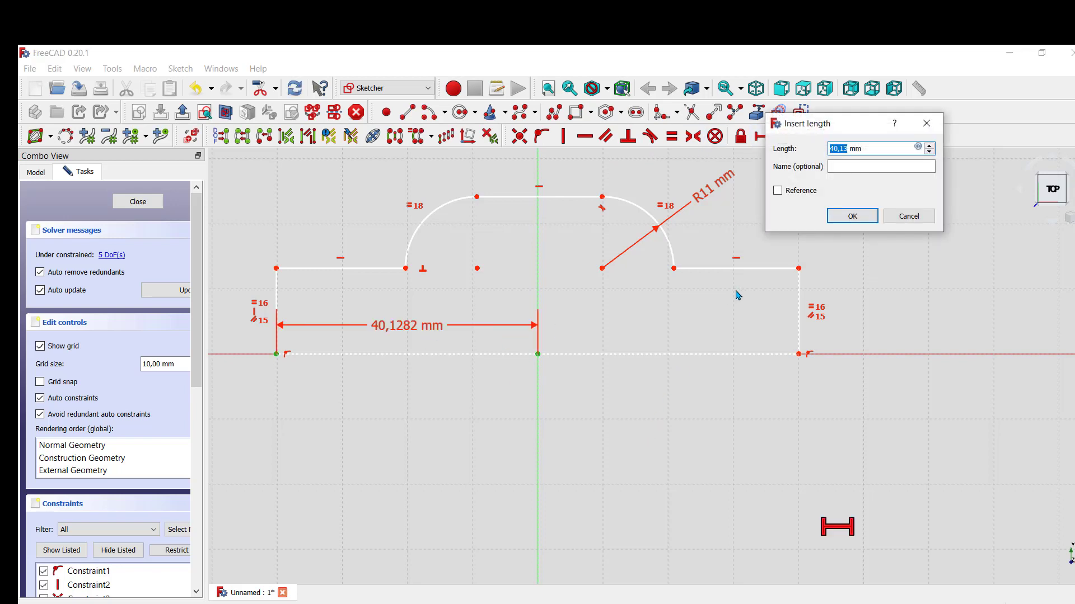
{"action": "type", "text": "40"}
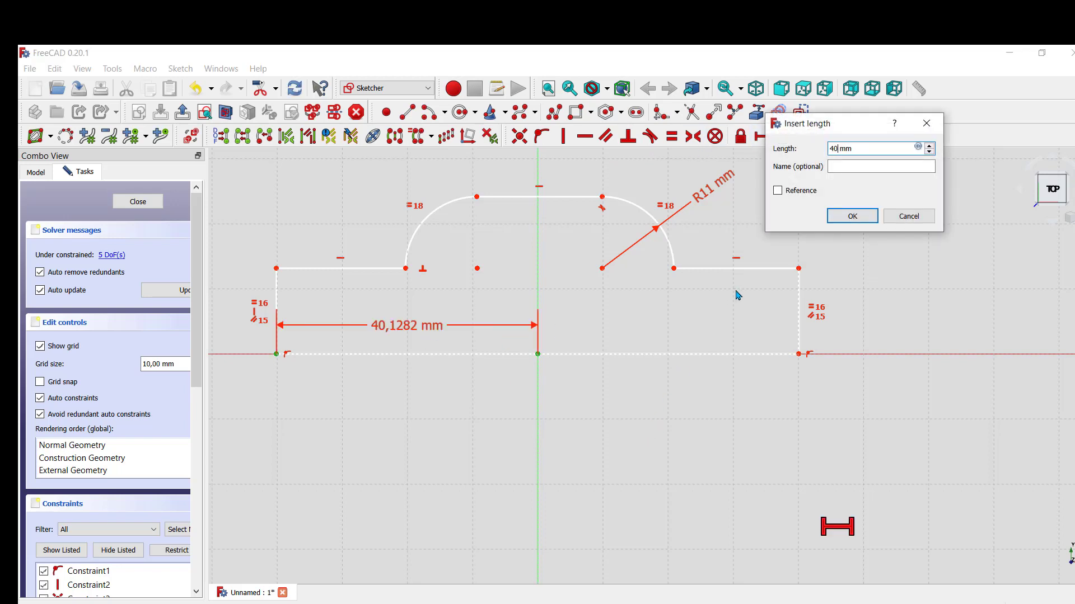
{"action": "left_click", "coordinate": [837, 216]}
Step: Set the horizontal distance from the origin to the lower right corner to 40 mm and place its dimension below the base line
{"action": "left_click", "coordinate": [538, 355]}
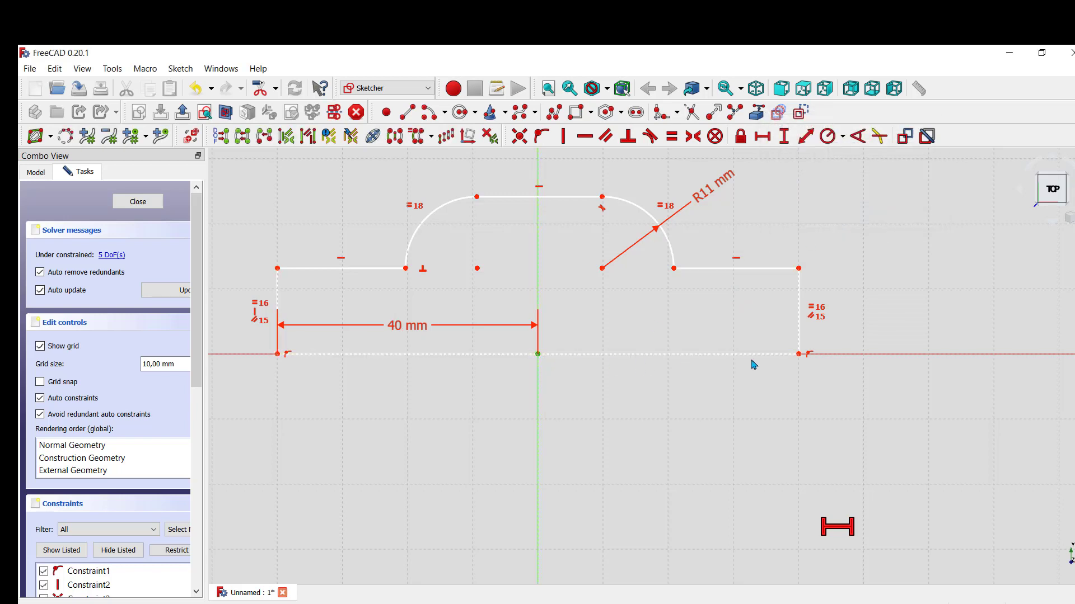
{"action": "left_click", "coordinate": [799, 355]}
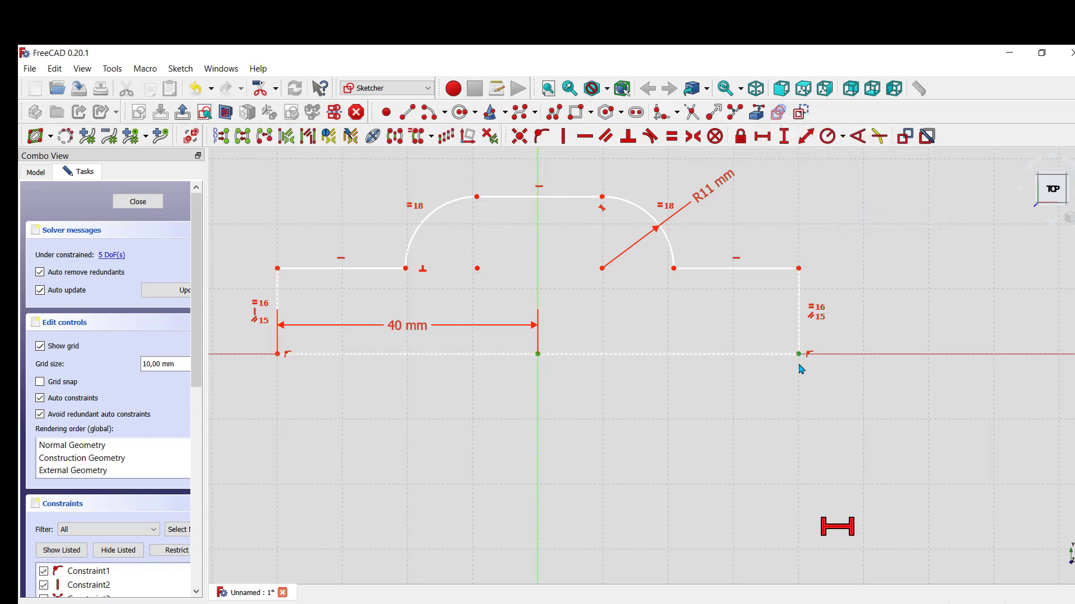
{"action": "left_click", "coordinate": [762, 136]}
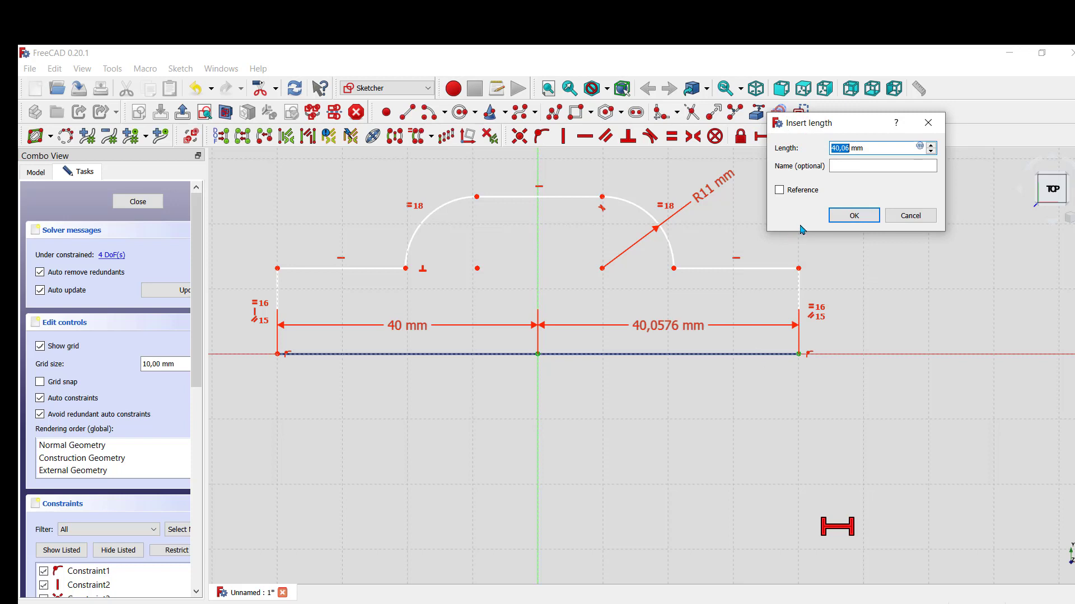
{"action": "type", "text": "4"}
{"action": "left_click", "coordinate": [850, 218]}
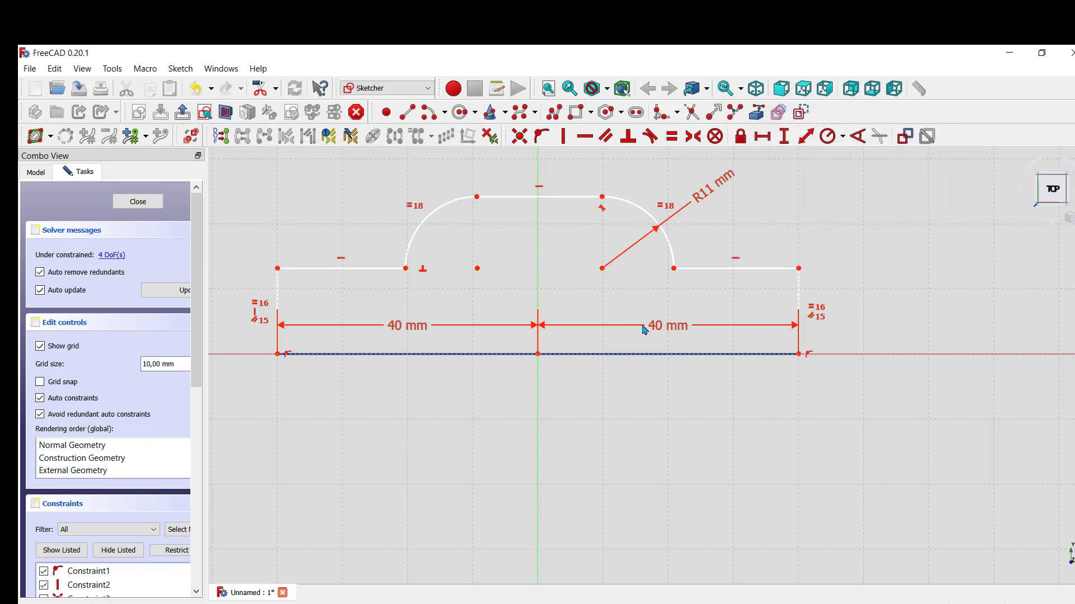
{"action": "left_click_drag", "start_coordinate": [652, 328], "coordinate": [649, 426]}
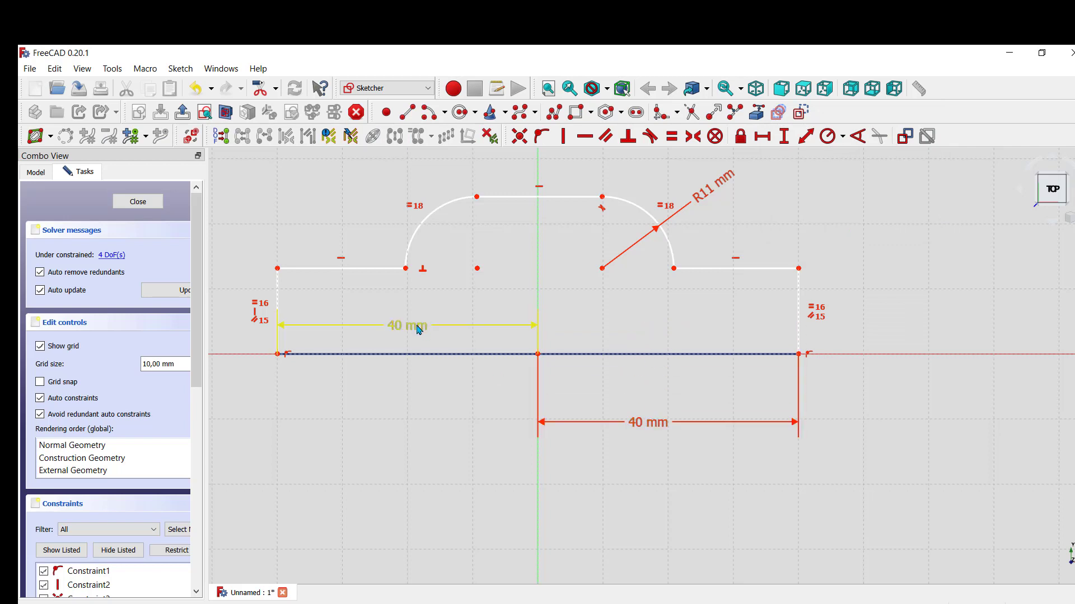
Step: Move the left 40 mm dimension below the base line and set the horizontal distance between the arcs' lower endpoints to 41 mm
{"action": "left_click_drag", "start_coordinate": [413, 327], "coordinate": [410, 398]}
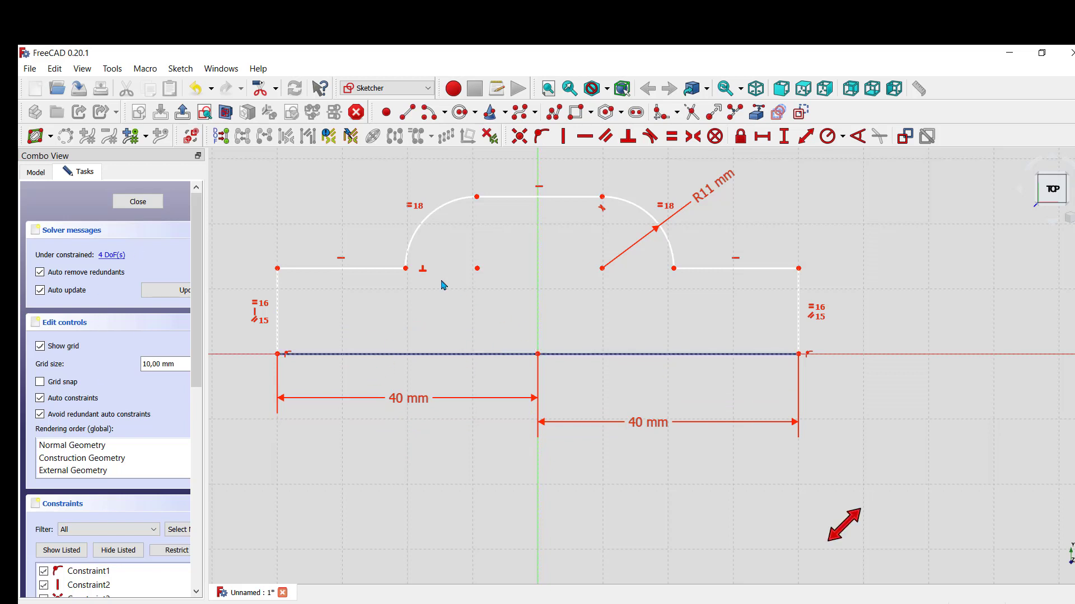
{"action": "left_click", "coordinate": [406, 269]}
{"action": "left_click", "coordinate": [674, 270]}
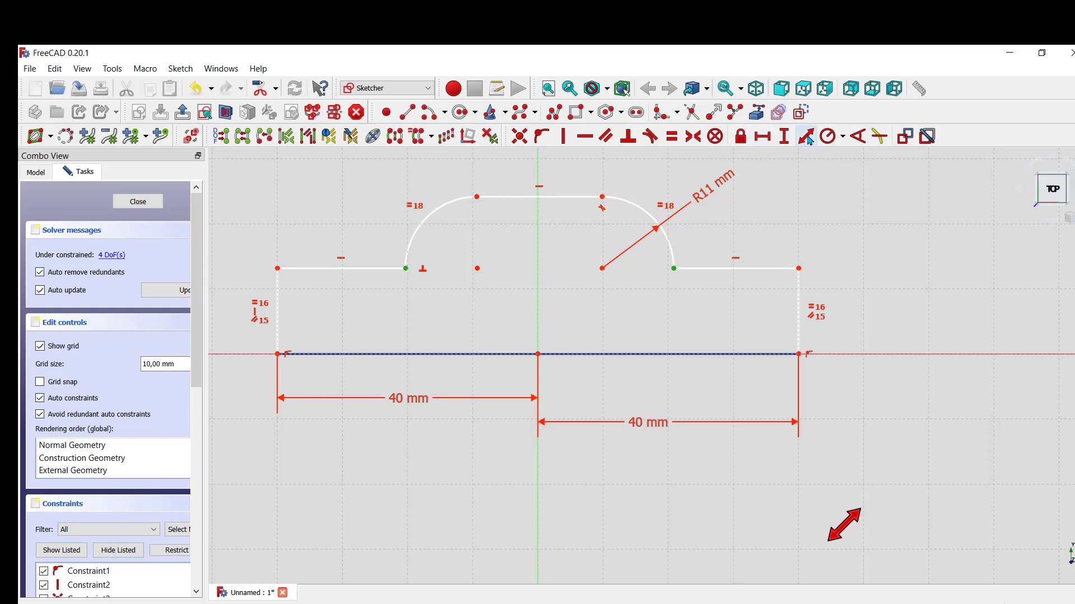
{"action": "left_click", "coordinate": [764, 137]}
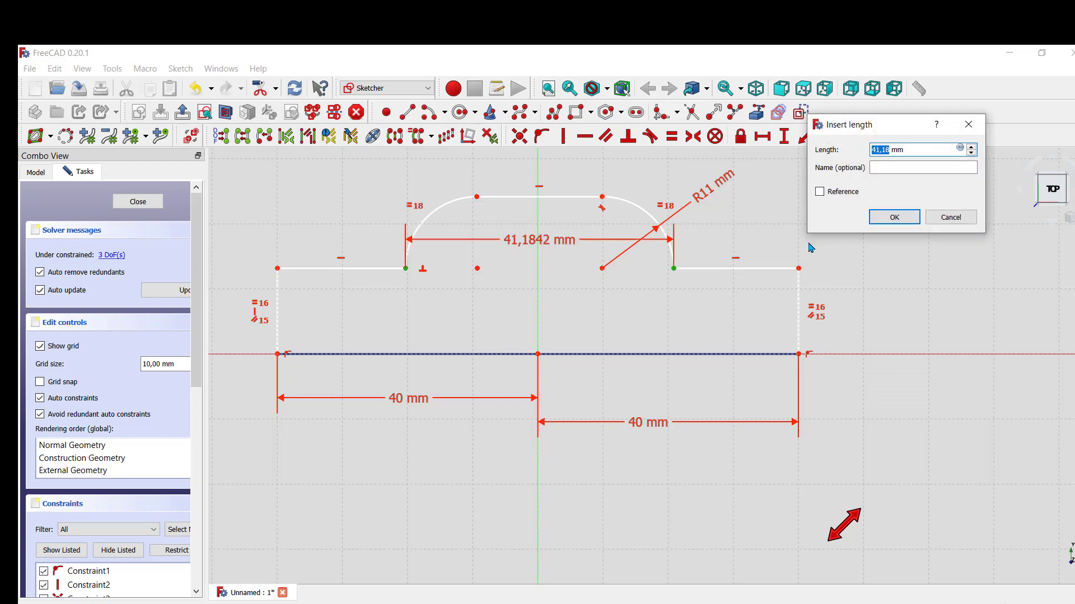
{"action": "type", "text": "41"}
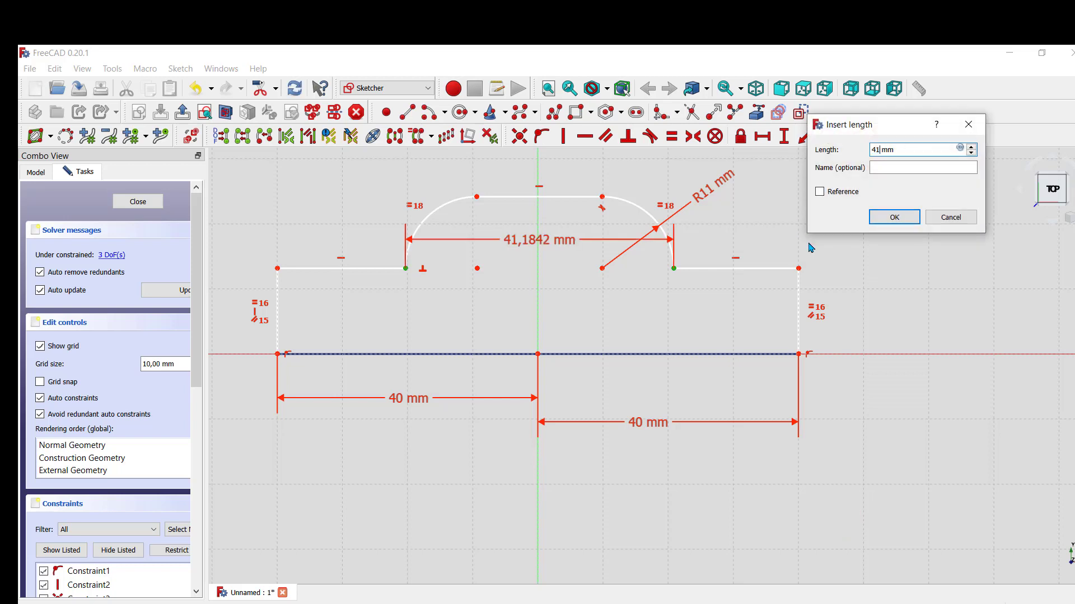
{"action": "left_click", "coordinate": [879, 218]}
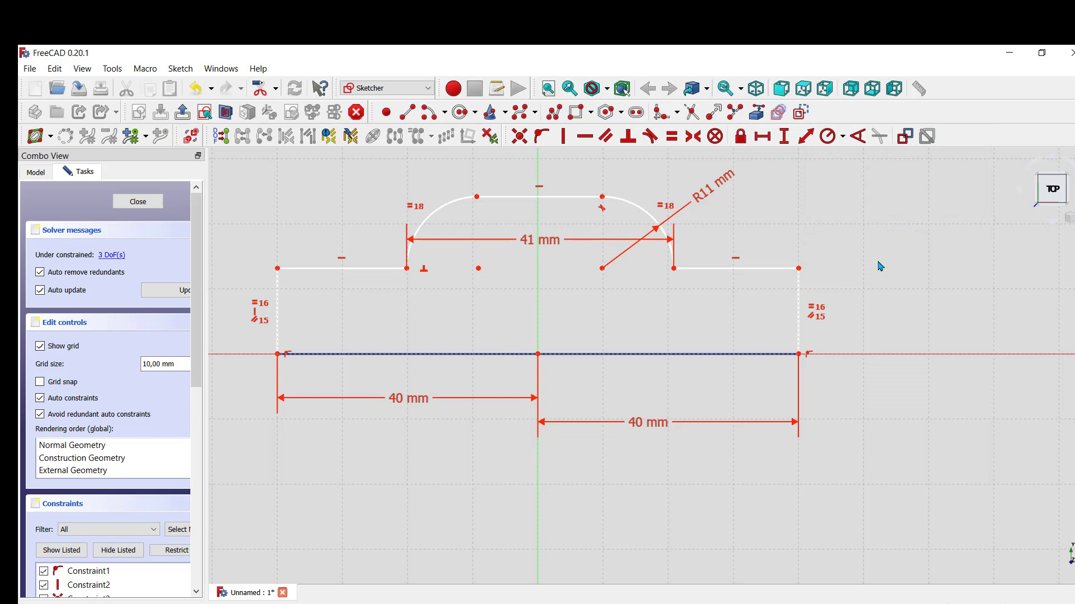
{"action": "left_click_drag", "start_coordinate": [549, 241], "coordinate": [549, 307]}
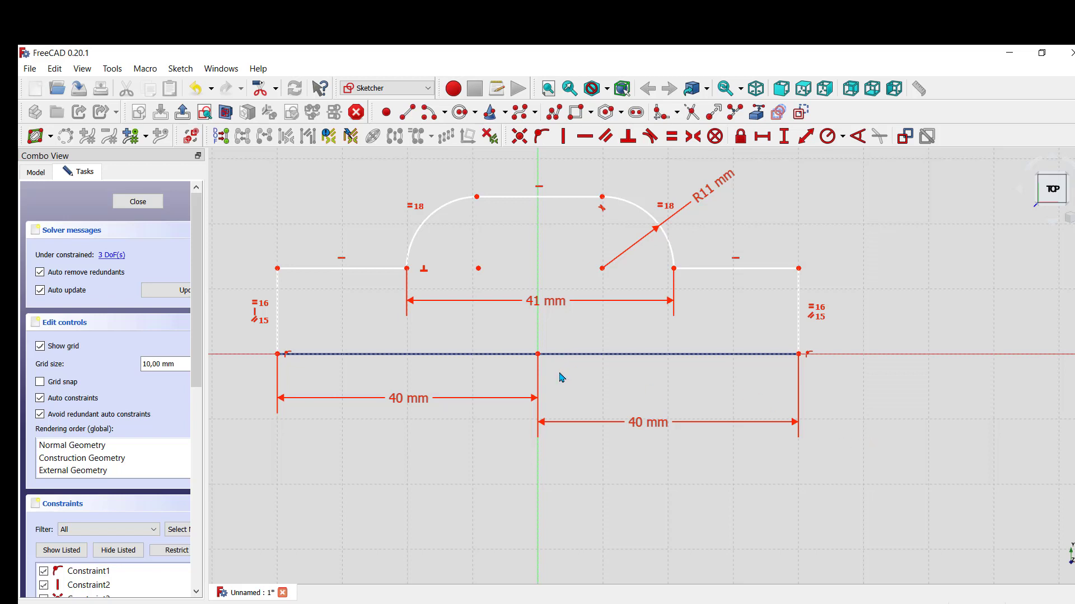
Step: Set the vertical distance from the origin to the right side's upper corner to 13 mm and place its dimension outside the profile
{"action": "left_click", "coordinate": [538, 355]}
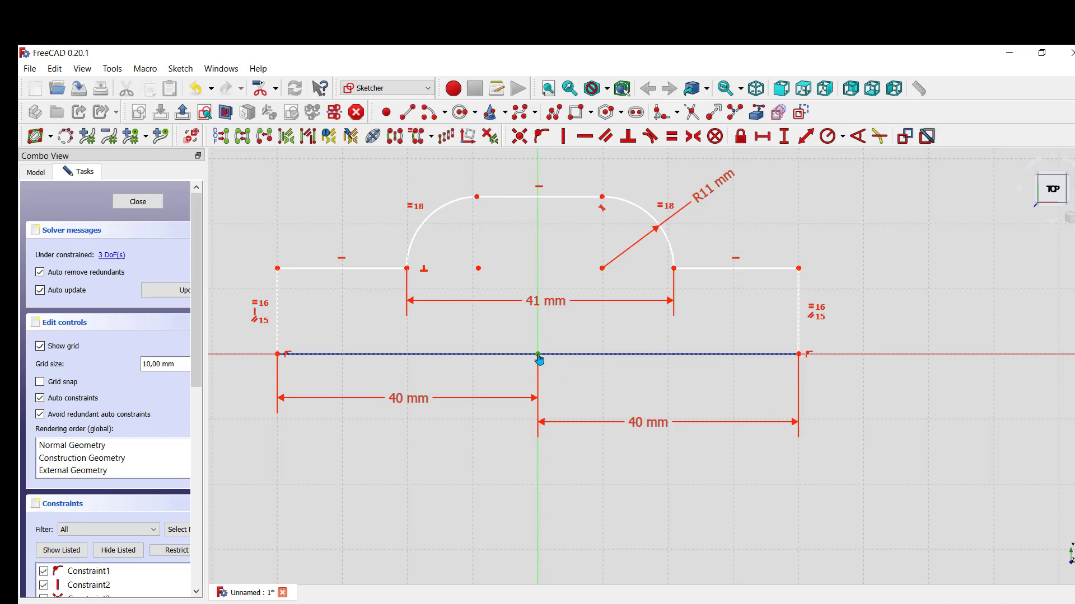
{"action": "left_click", "coordinate": [799, 268]}
{"action": "left_click", "coordinate": [783, 136]}
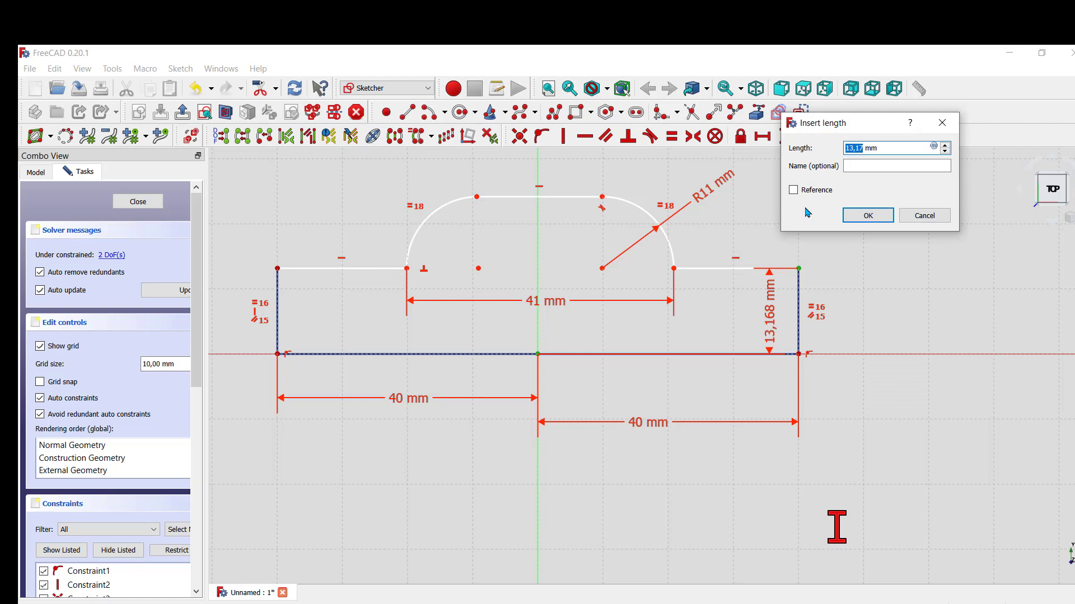
{"action": "type", "text": "13"}
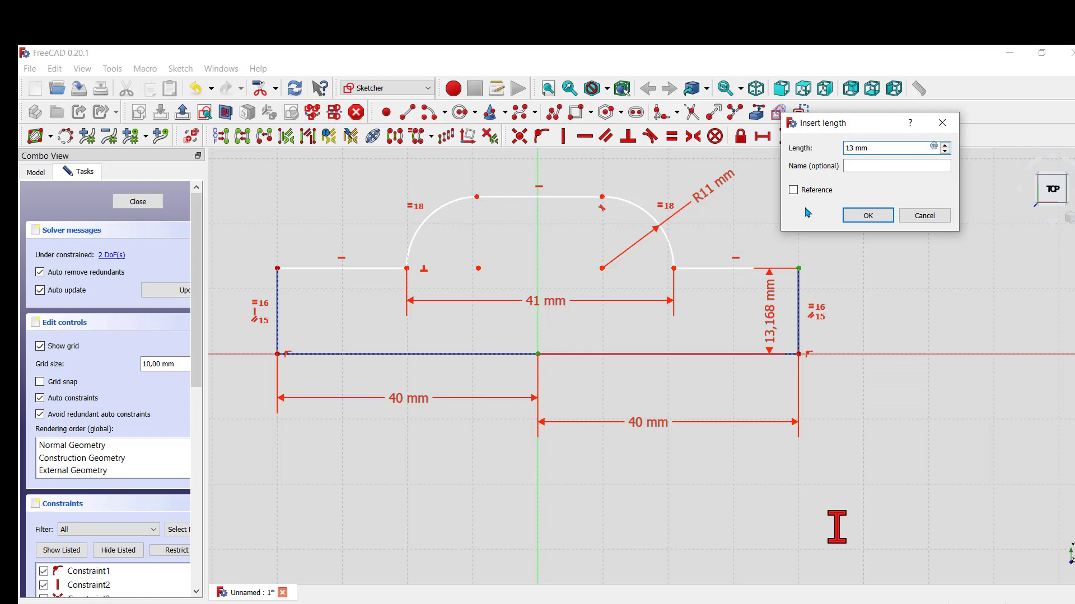
{"action": "left_click", "coordinate": [867, 215]}
{"action": "left_click", "coordinate": [278, 312]}
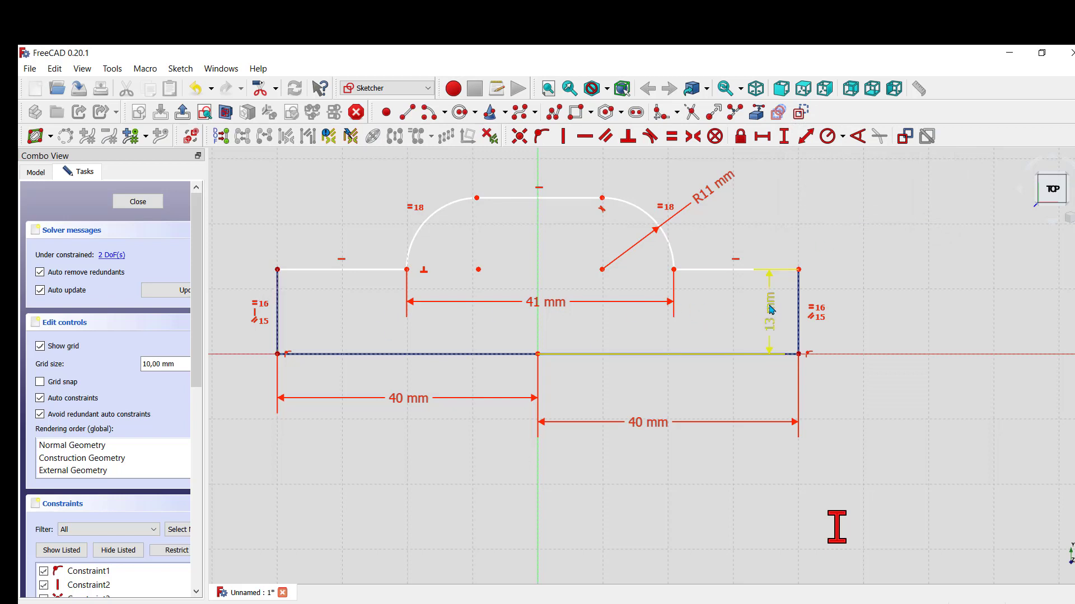
{"action": "left_click_drag", "start_coordinate": [772, 311], "coordinate": [853, 308]}
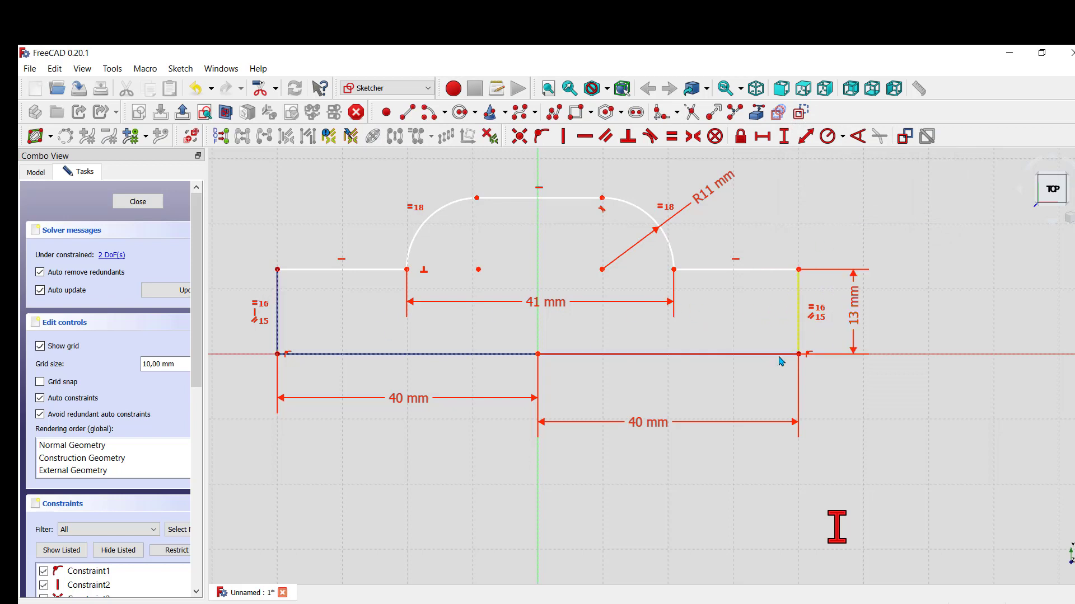
Step: Try to set the vertical distance from the origin to the right arc's upper endpoint to 25 mm
{"action": "left_click", "coordinate": [538, 354]}
{"action": "left_click", "coordinate": [602, 198]}
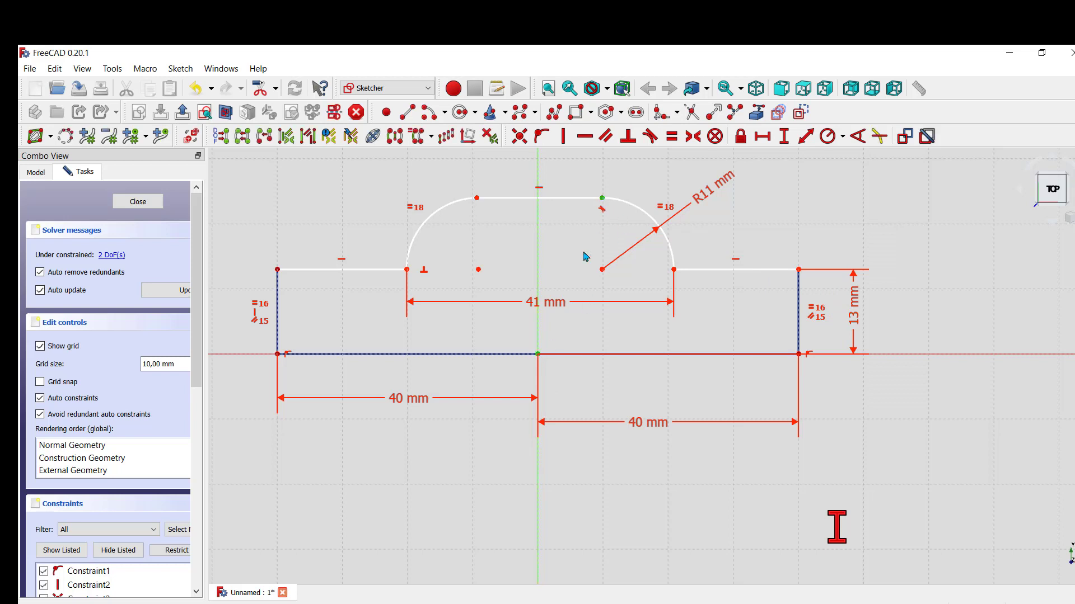
{"action": "left_click", "coordinate": [784, 136]}
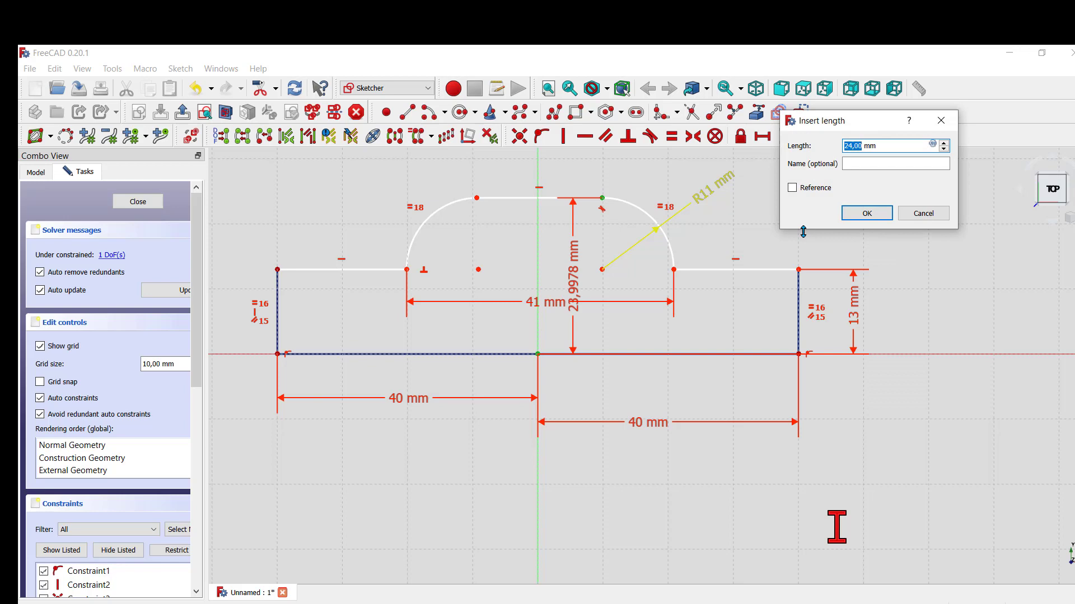
{"action": "type", "text": "2"}
{"action": "left_click", "coordinate": [849, 217]}
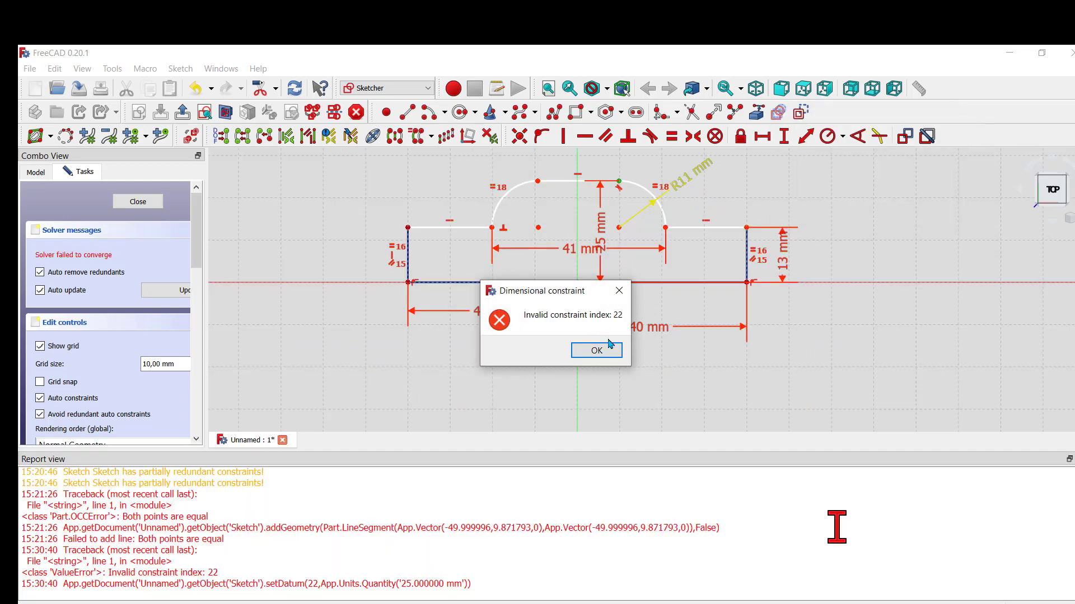
{"action": "left_click", "coordinate": [619, 291]}
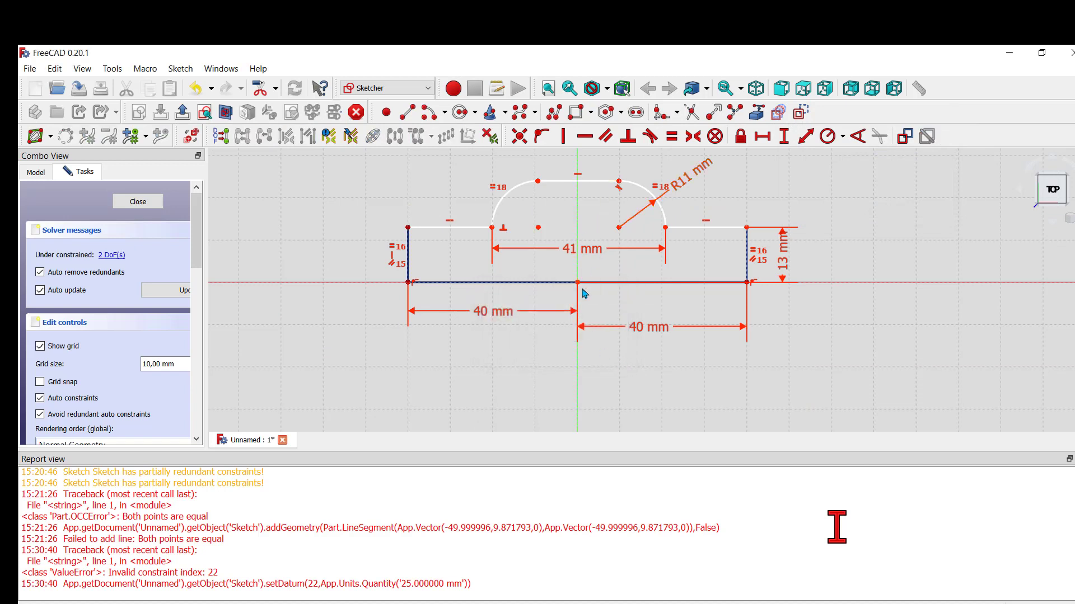
Step: Set the vertical distance from the origin to the right arc's upper endpoint to 24 mm and place its dimension outside the profile
{"action": "left_click", "coordinate": [577, 282]}
{"action": "left_click", "coordinate": [618, 181]}
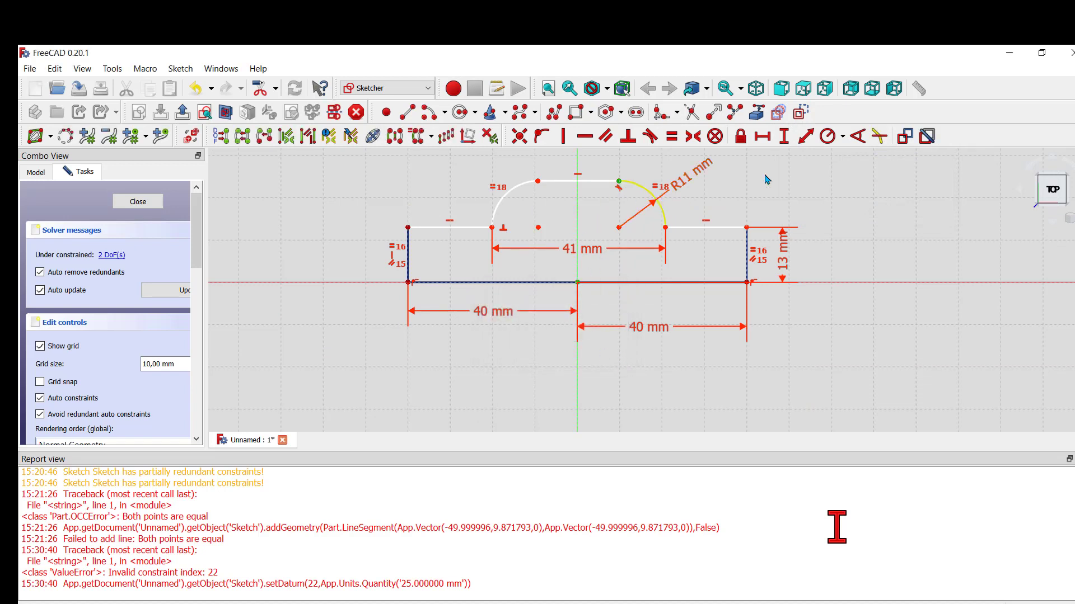
{"action": "left_click", "coordinate": [785, 139]}
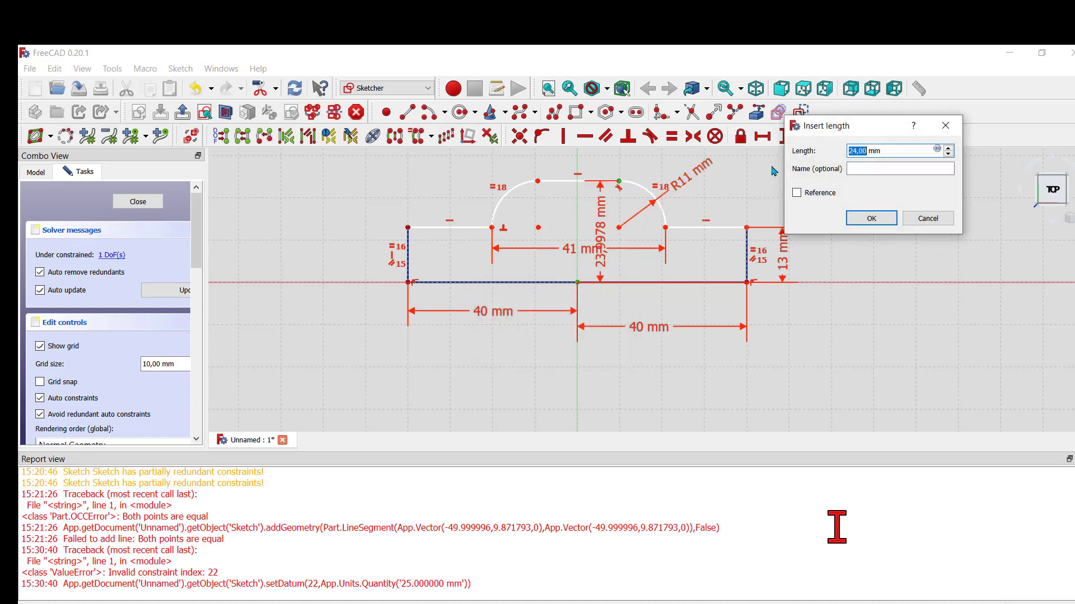
{"action": "left_click", "coordinate": [869, 217]}
{"action": "left_click_drag", "start_coordinate": [598, 231], "coordinate": [820, 232]}
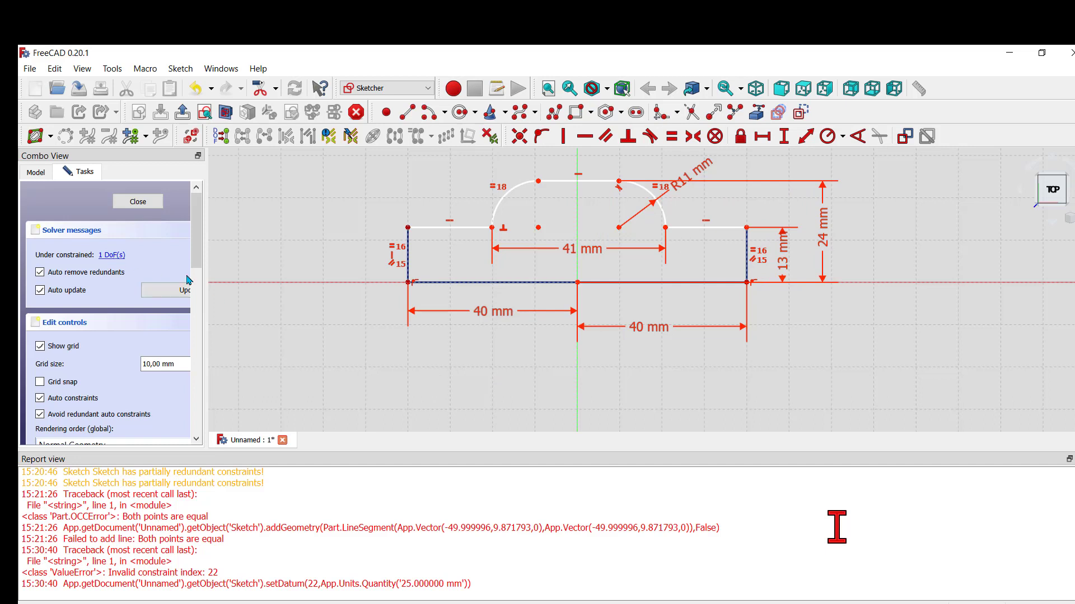
Step: Shift the left arc's upper endpoint slightly sideways to test the sketch's remaining freedom of movement
{"action": "scroll", "coordinate": [521, 362], "scroll_direction": "up", "scroll_amount": 1}
{"action": "middle_click", "coordinate": [521, 362]}
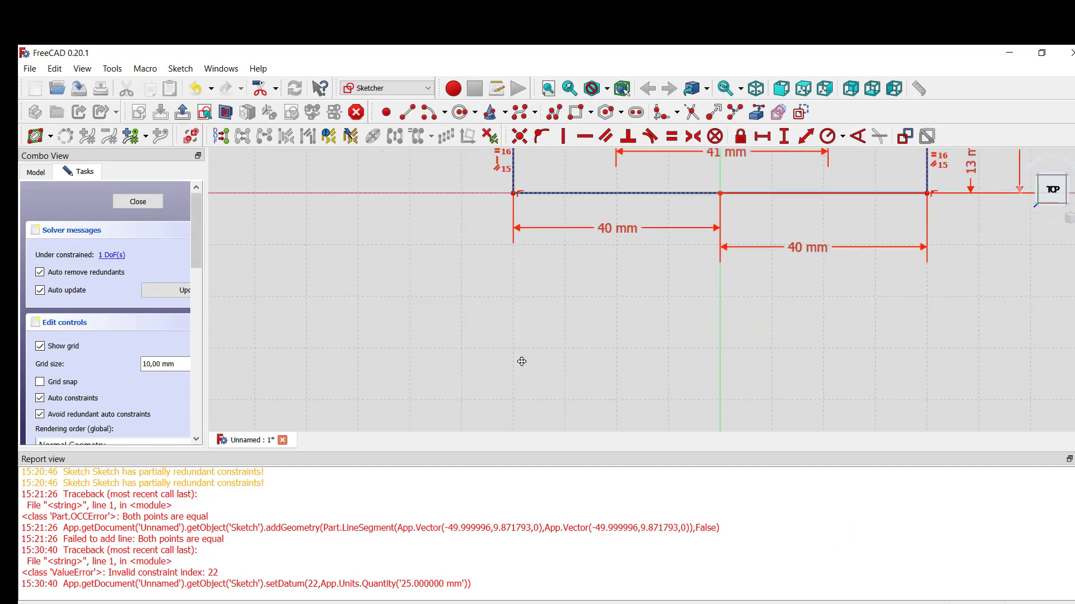
{"action": "mouse_move", "coordinate": [521, 362]}
{"action": "middle_mouse_down"}
{"action": "mouse_move", "coordinate": [427, 471]}
{"action": "mouse_move", "coordinate": [381, 485]}
{"action": "middle_mouse_up"}
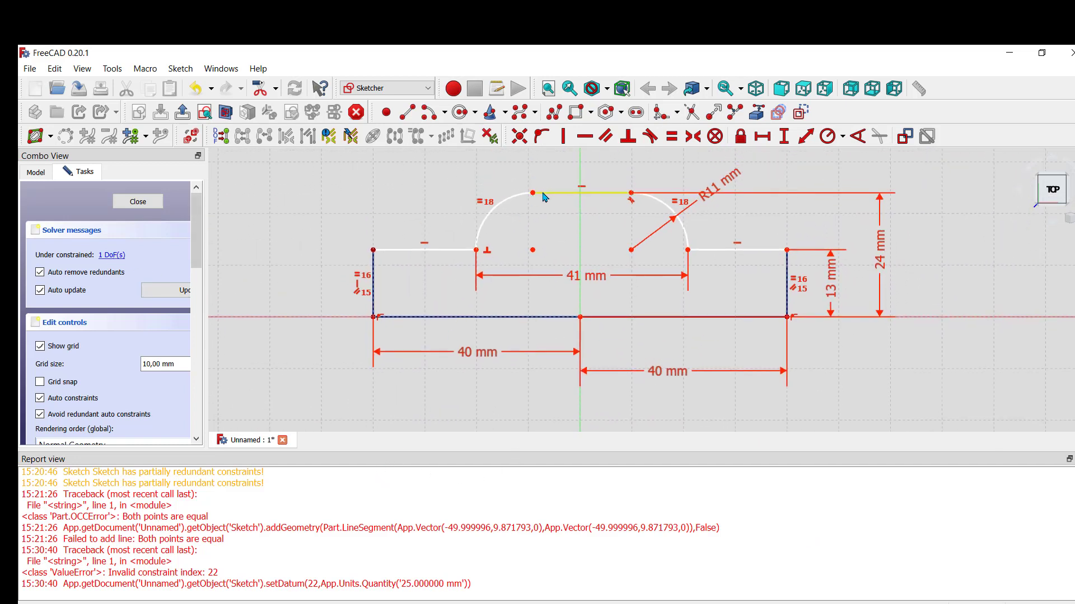
{"action": "left_click_drag", "start_coordinate": [532, 192], "coordinate": [543, 192]}
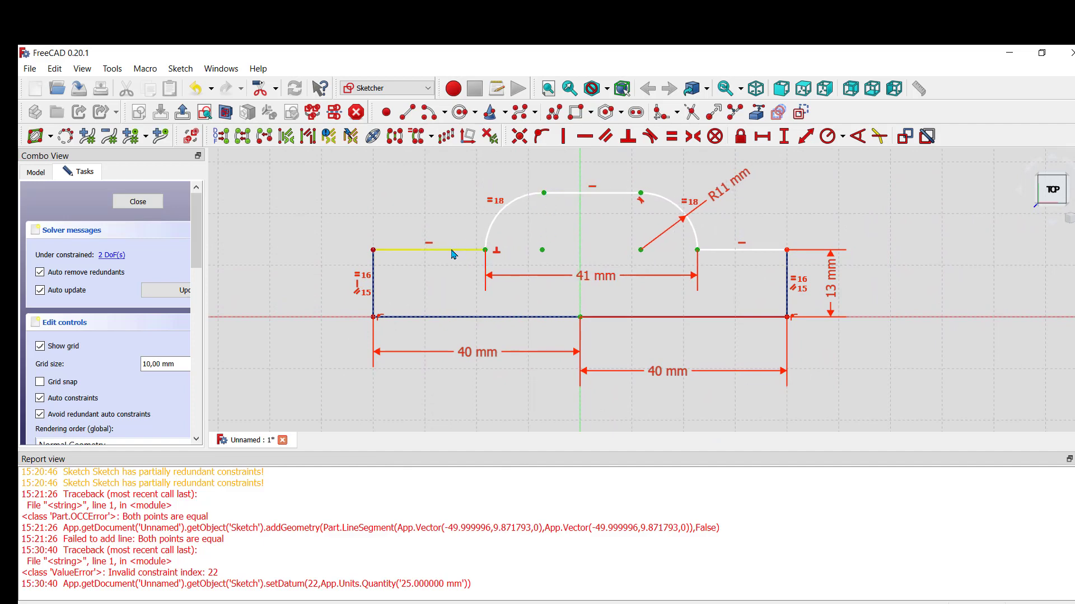
Step: Constrain the horizontal shoulder lines on either side of the arcs to equal length
{"action": "left_click", "coordinate": [451, 250]}
{"action": "left_click_drag", "start_coordinate": [728, 250], "coordinate": [726, 250]}
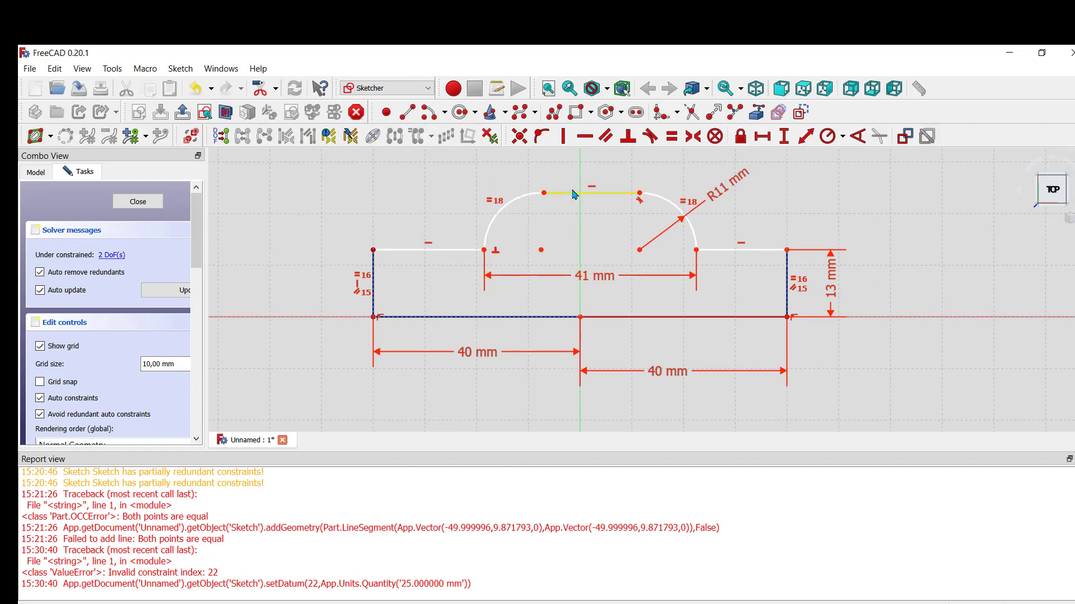
{"action": "left_click", "coordinate": [672, 136]}
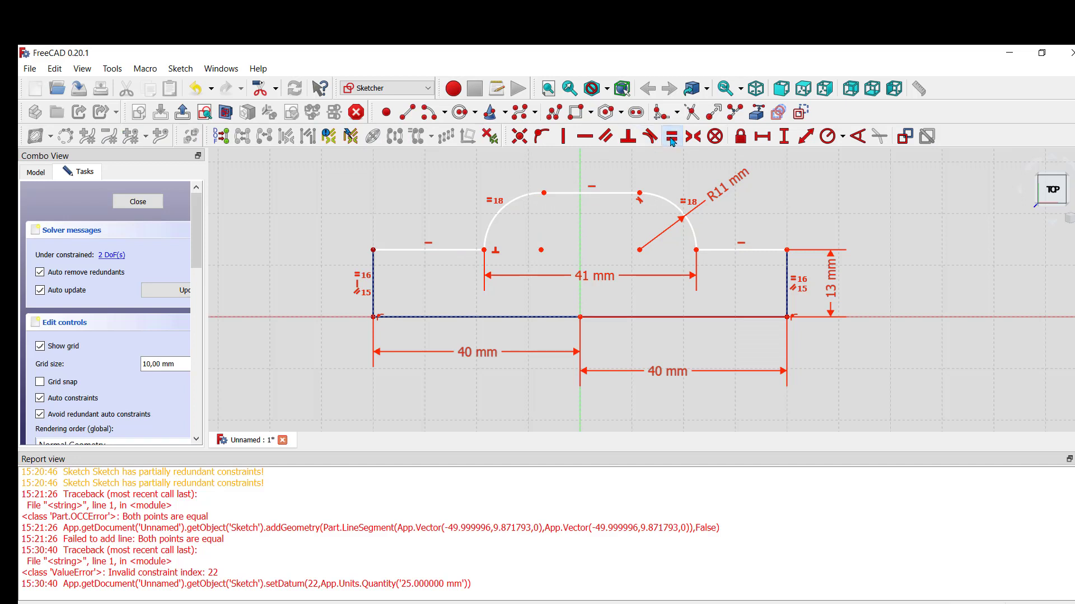
{"action": "left_click", "coordinate": [725, 250]}
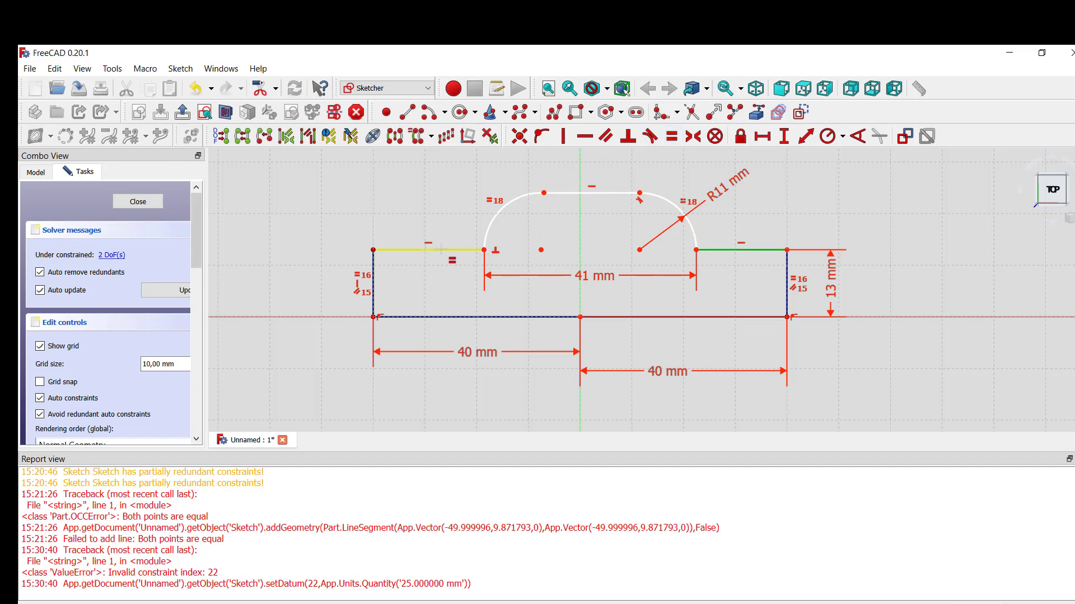
{"action": "left_click", "coordinate": [465, 250]}
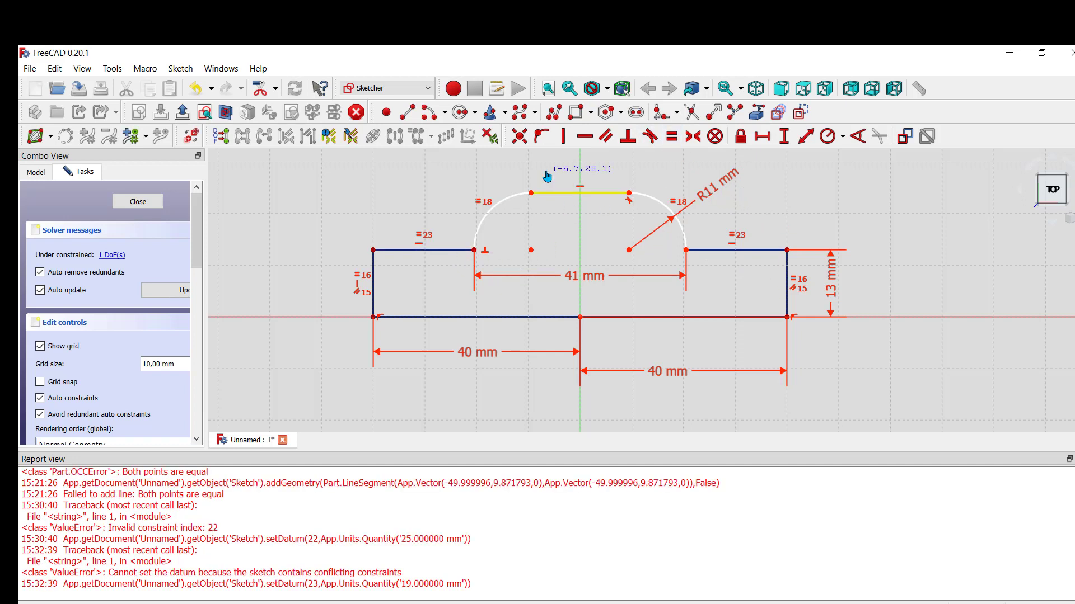
Step: Set the horizontal length of the top line between the two arcs to 18.96 mm
{"action": "left_click_drag", "start_coordinate": [545, 171], "coordinate": [544, 173]}
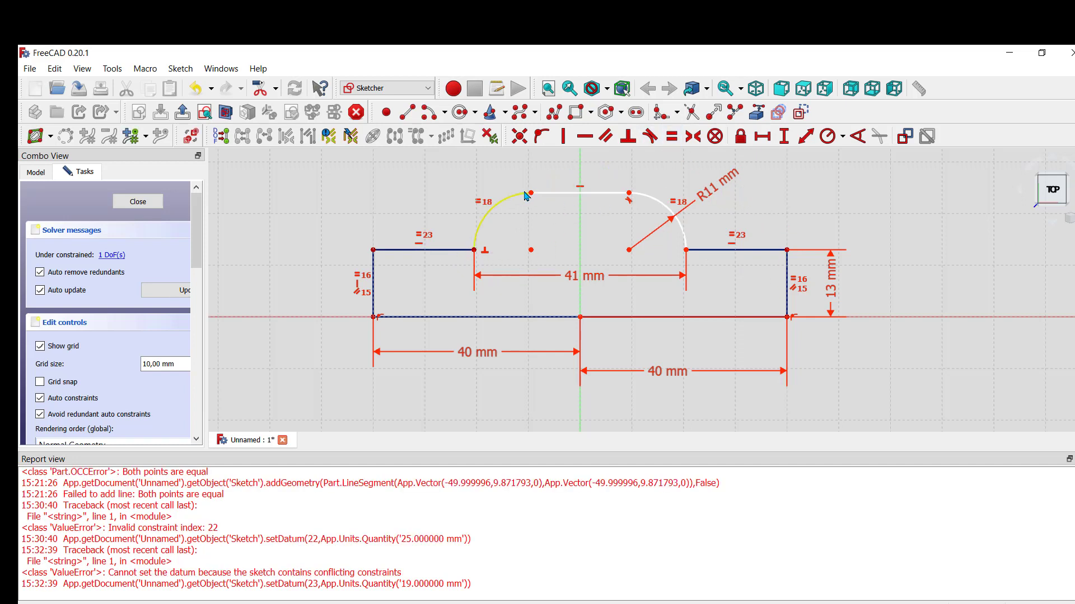
{"action": "left_click", "coordinate": [571, 193]}
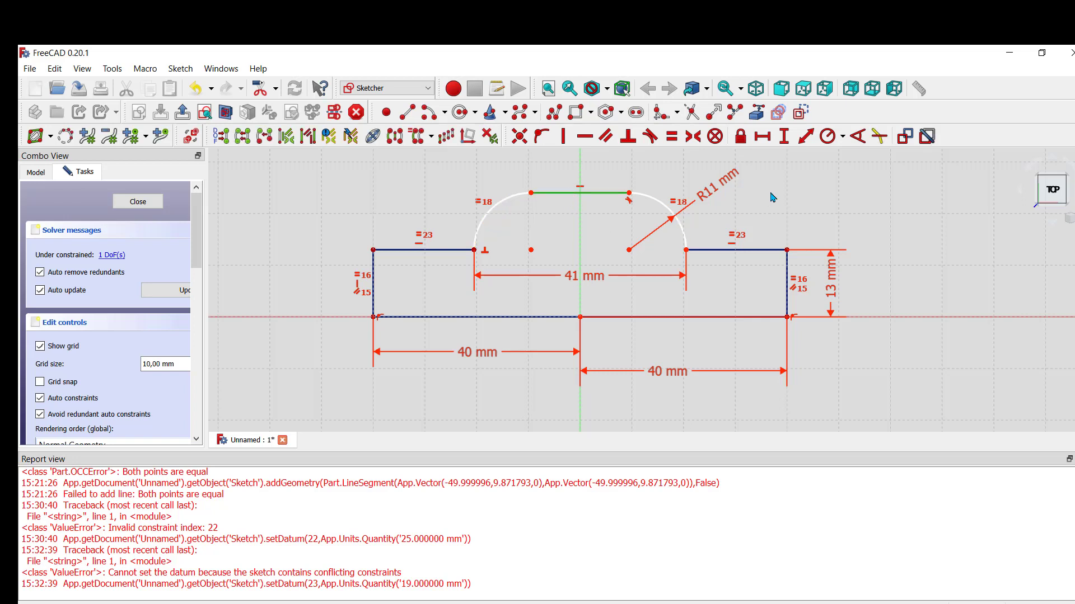
{"action": "left_click", "coordinate": [763, 135]}
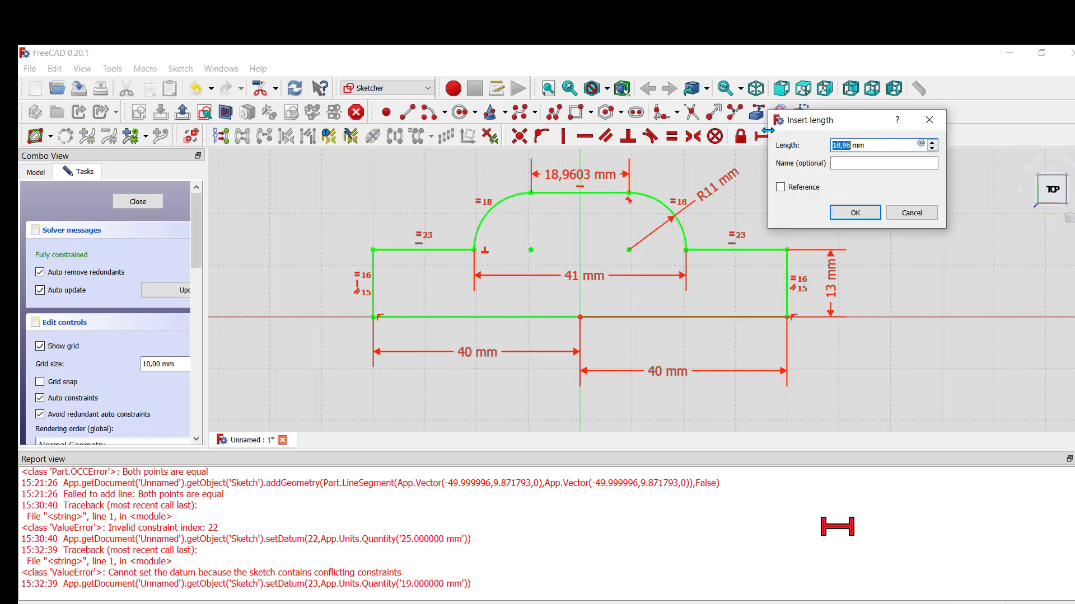
{"action": "left_click", "coordinate": [845, 213]}
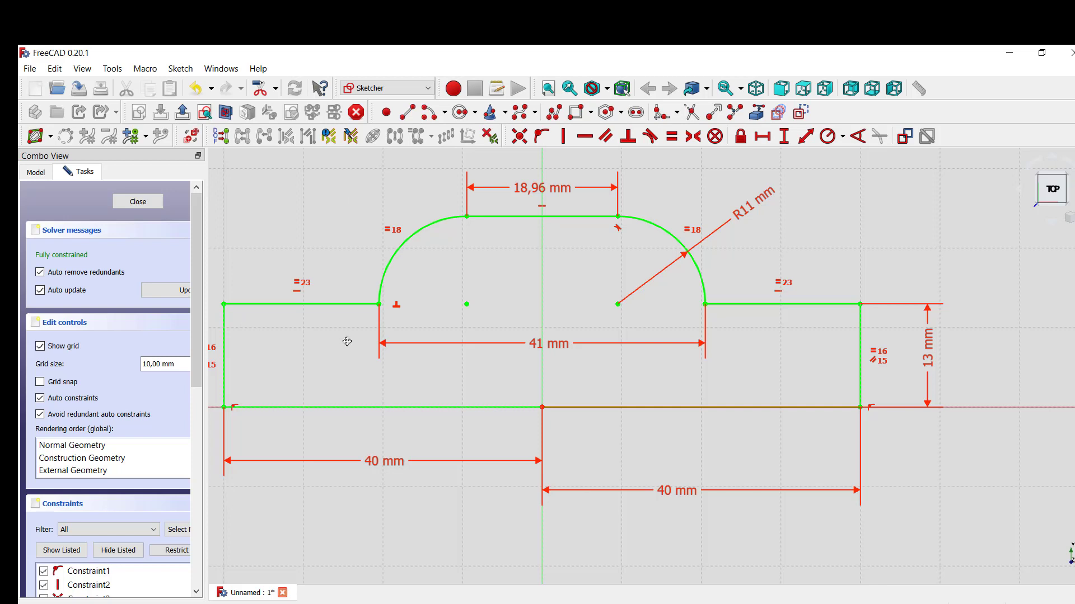
{"action": "mouse_move", "coordinate": [348, 338]}
{"action": "middle_mouse_down"}
{"action": "mouse_move", "coordinate": [408, 327]}
{"action": "mouse_move", "coordinate": [389, 316]}
{"action": "mouse_move", "coordinate": [368, 348]}
{"action": "middle_mouse_up"}
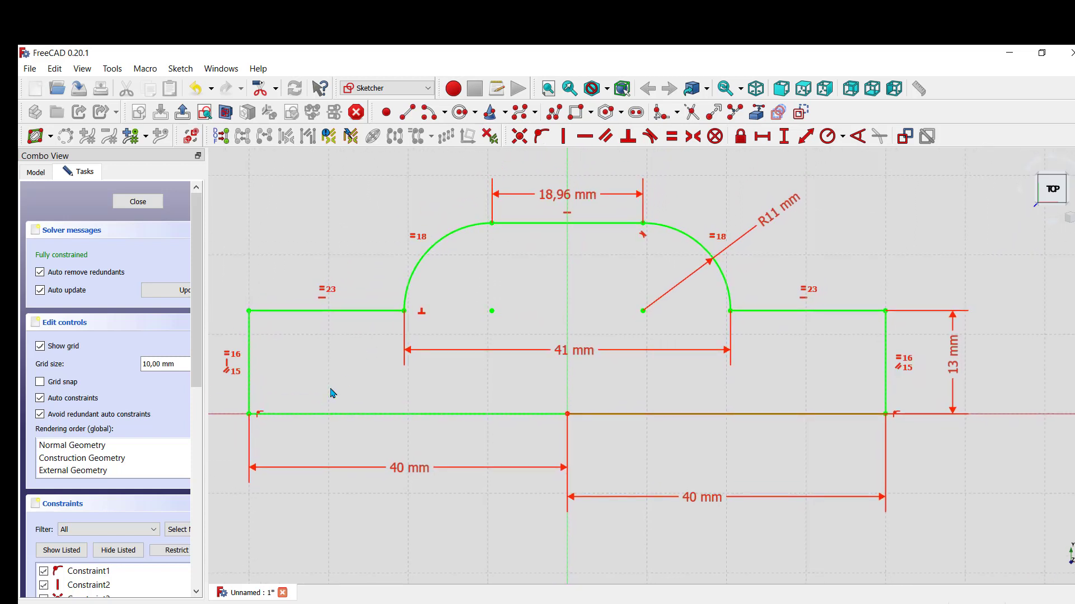